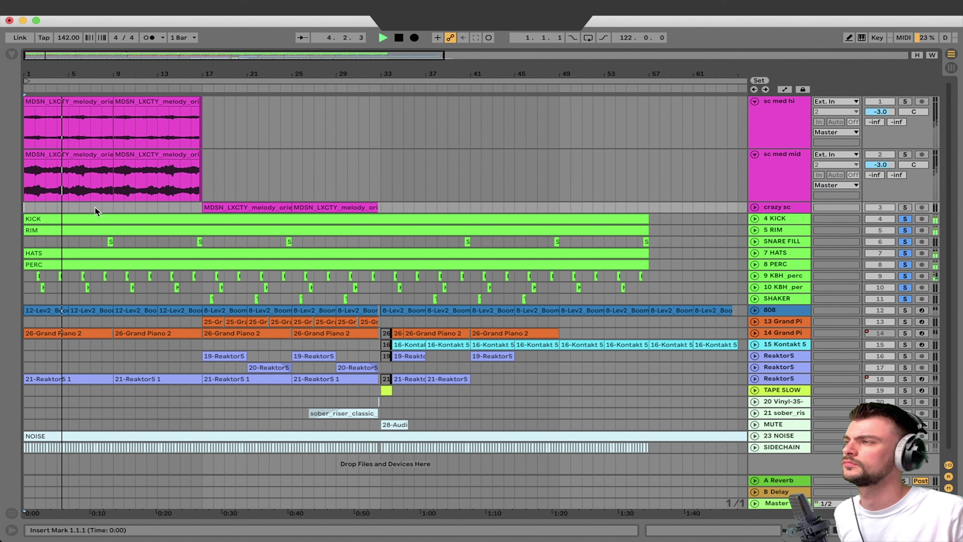
Play the soloed drum tracks from bar 8 to hear the groove through the snare fill.
{"action": "key", "text": "space"}
{"action": "left_click", "coordinate": [102, 207]}
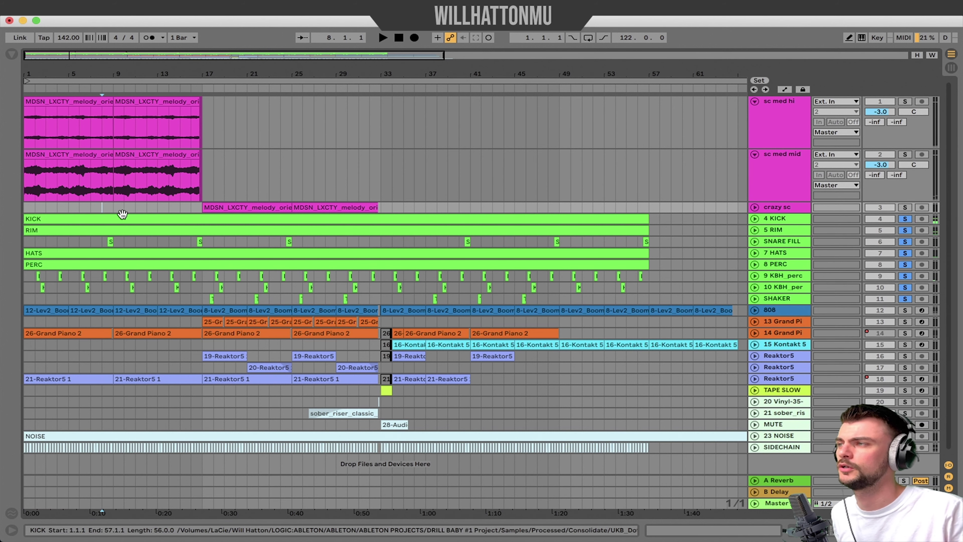
{"action": "key", "text": "space"}
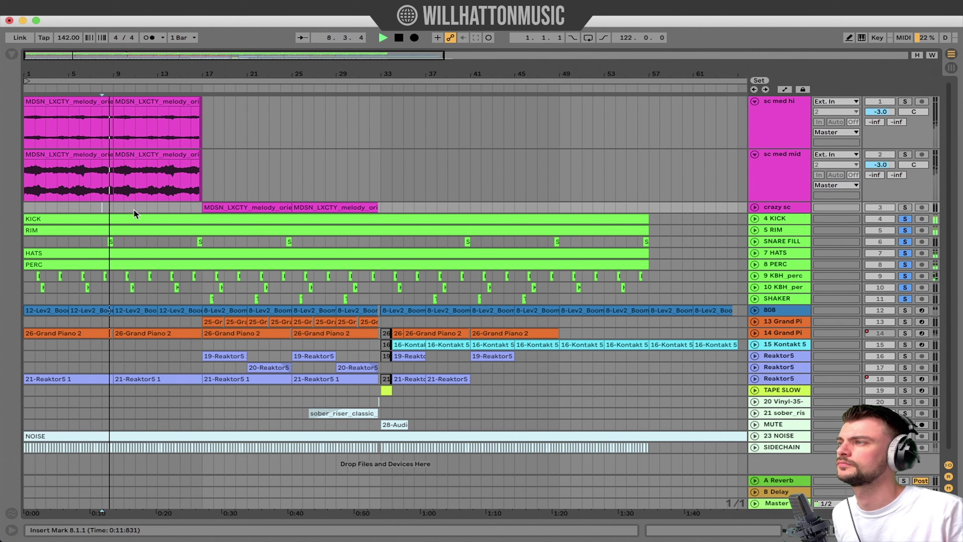
{"action": "key", "text": "space"}
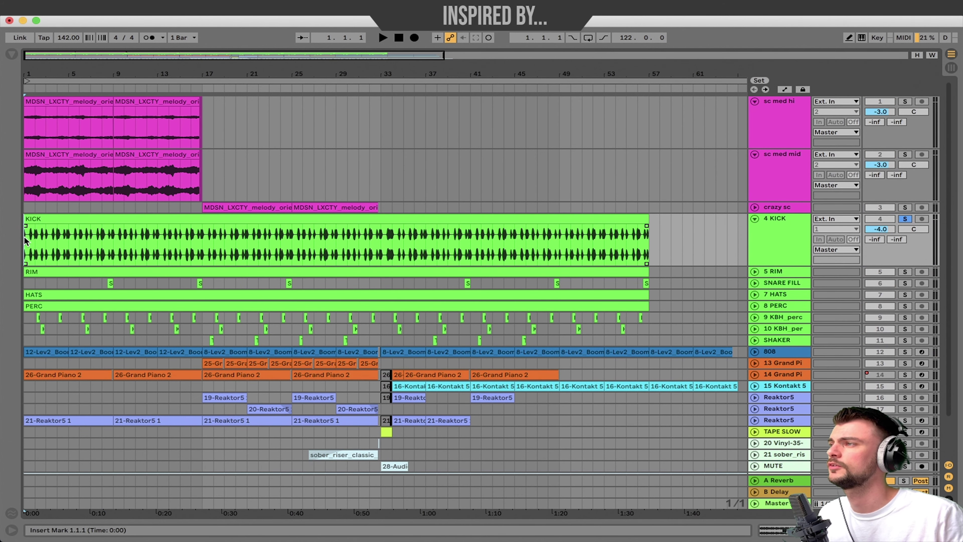
Audition the soloed KICK track from the start and from 1.3, examining the timing of its hits up close, and fold the track.
{"action": "key", "text": "space"}
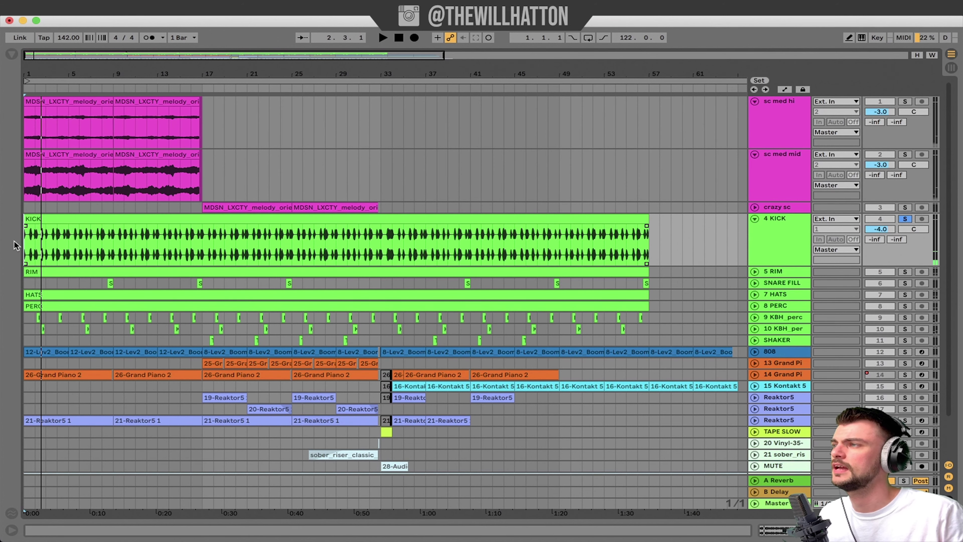
{"action": "scroll", "coordinate": [47, 229], "scroll_direction": "up", "scroll_amount": 15}
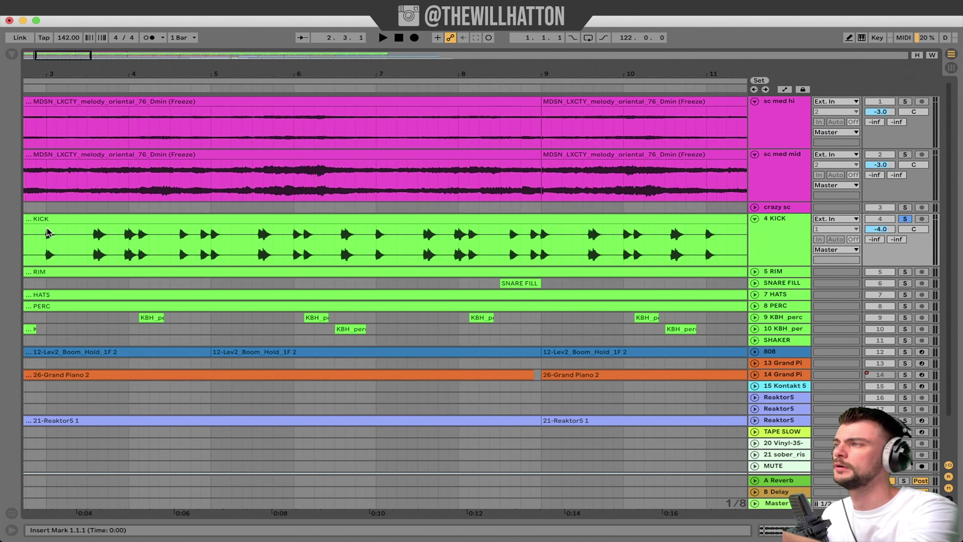
{"action": "left_click", "coordinate": [147, 242]}
{"action": "key", "text": "space"}
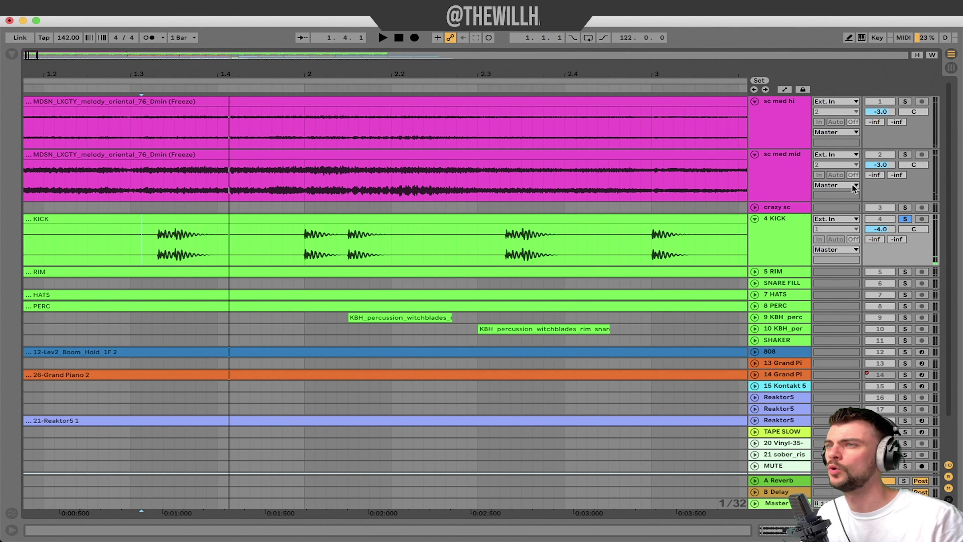
{"action": "left_click", "coordinate": [755, 220]}
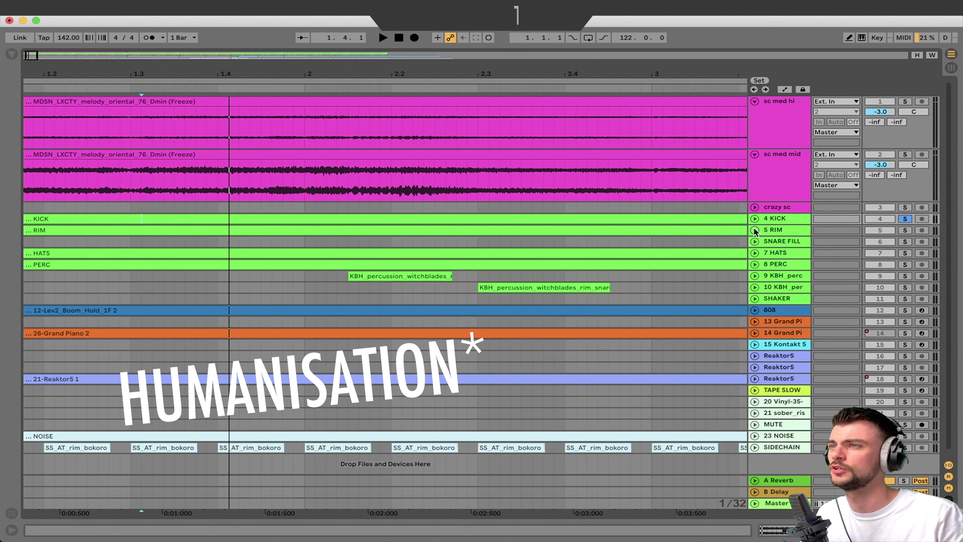
Unfold and solo the RIM track, mark the extra hits from 4.2.3 to 4.3.3, play from 4.2.1, and fold it.
{"action": "left_click", "coordinate": [755, 231]}
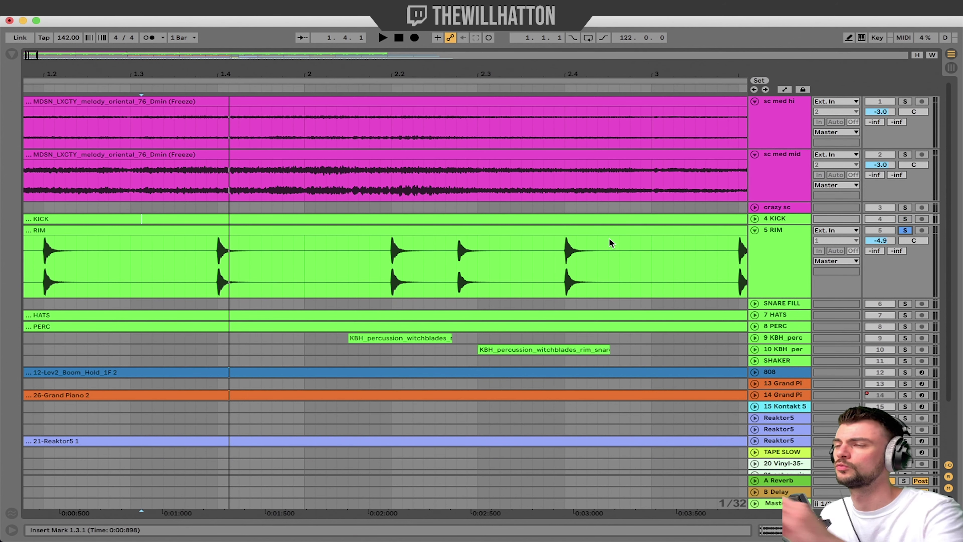
{"action": "scroll", "coordinate": [608, 238], "scroll_direction": "down", "scroll_amount": 4}
{"action": "left_click", "coordinate": [470, 255]}
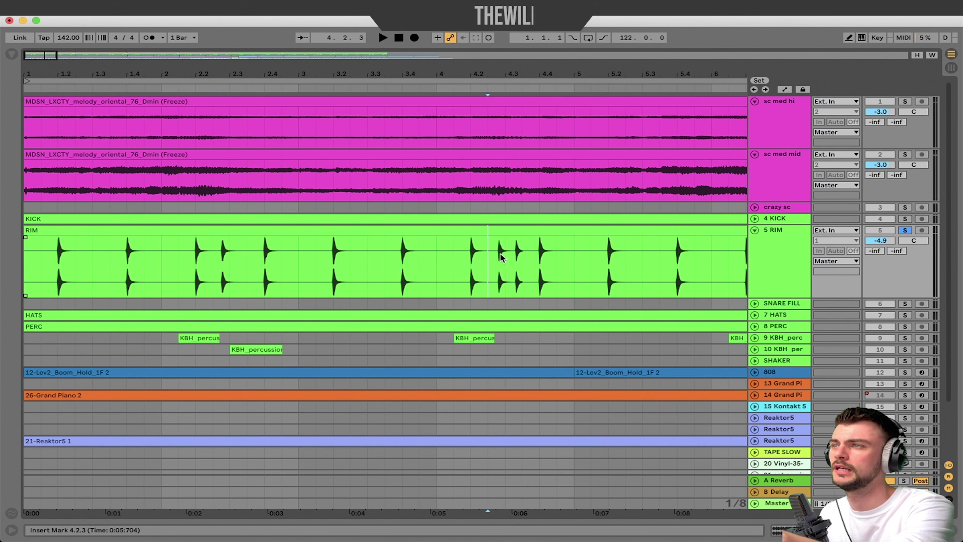
{"action": "left_click_drag", "start_coordinate": [493, 252], "coordinate": [529, 258]}
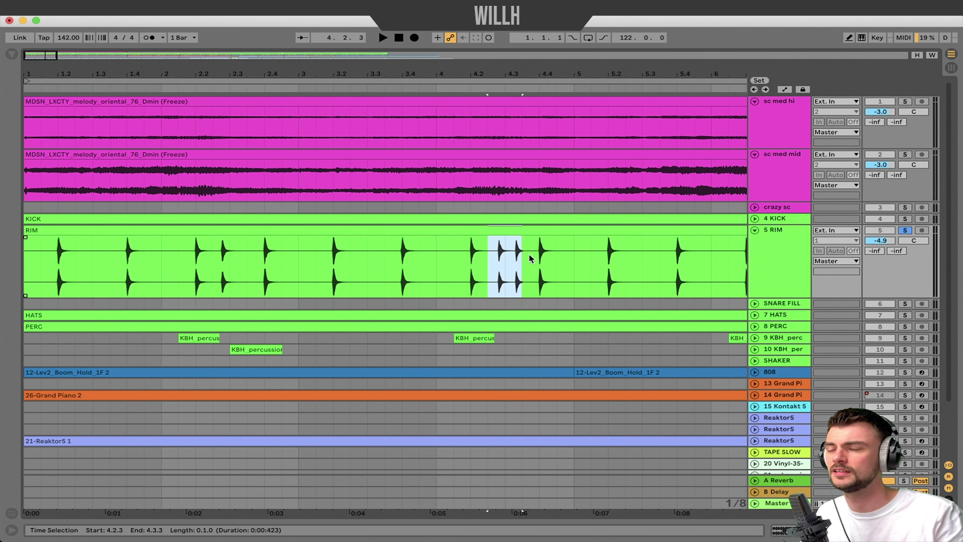
{"action": "left_click", "coordinate": [473, 243]}
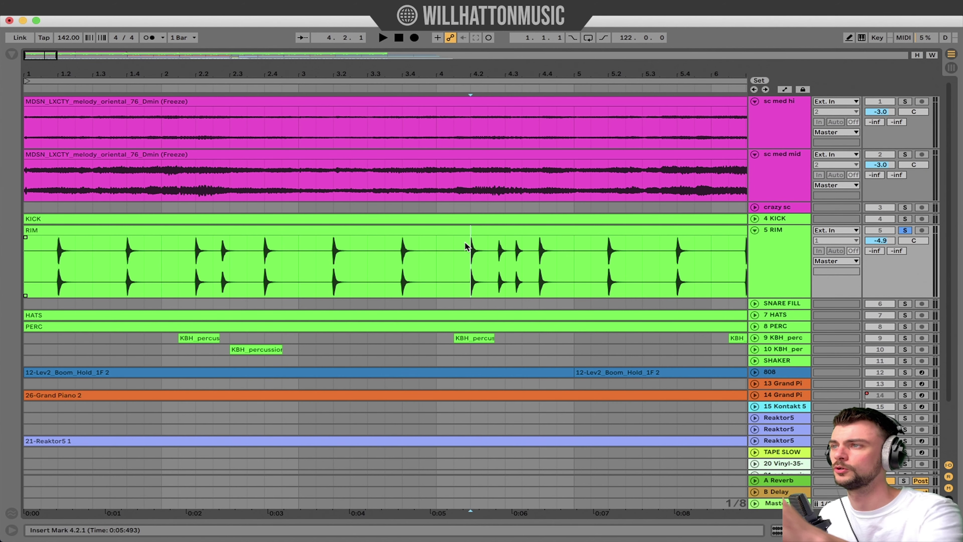
{"action": "key", "text": "space"}
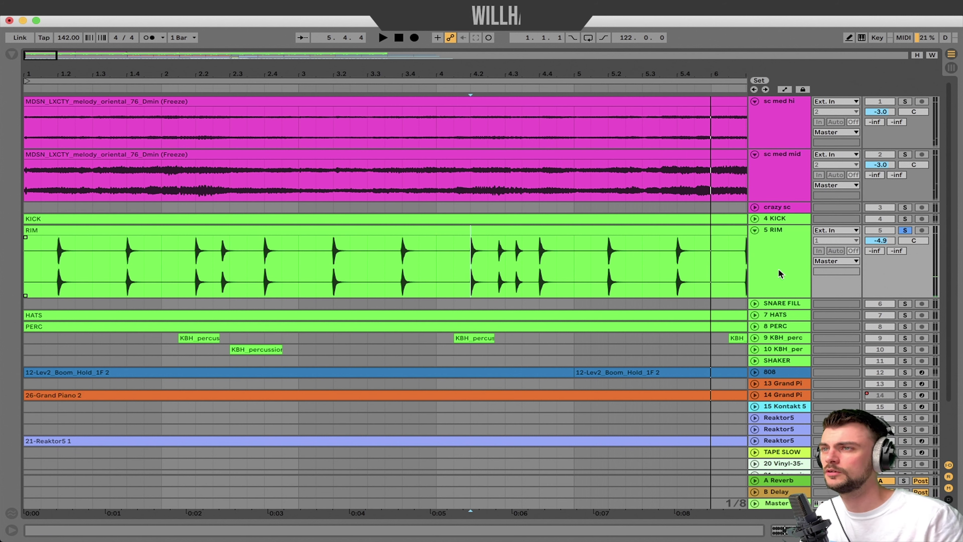
{"action": "left_click", "coordinate": [753, 230]}
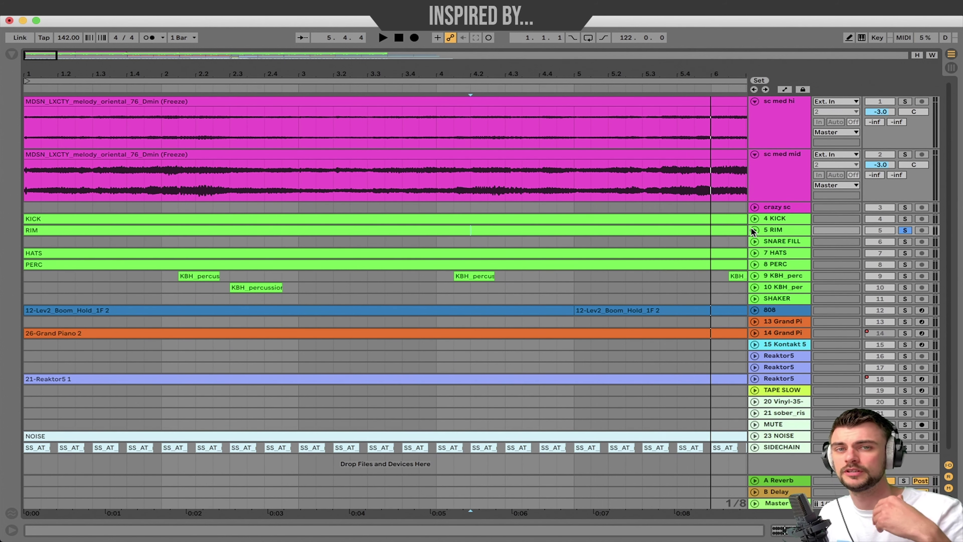
Unfold and solo the HATS track, play it from bar 1, and open its DJMFilter plug-in window.
{"action": "left_click", "coordinate": [754, 253]}
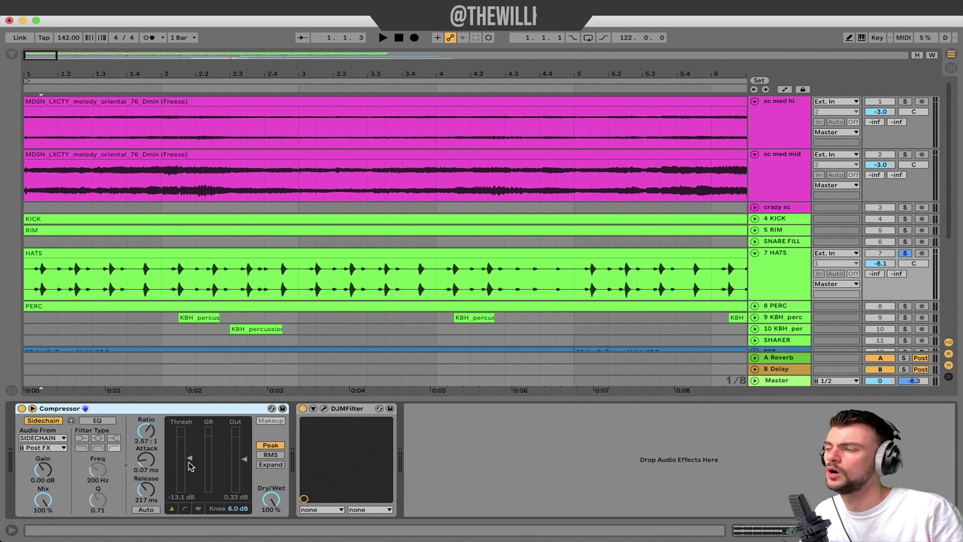
{"action": "left_click", "coordinate": [32, 280]}
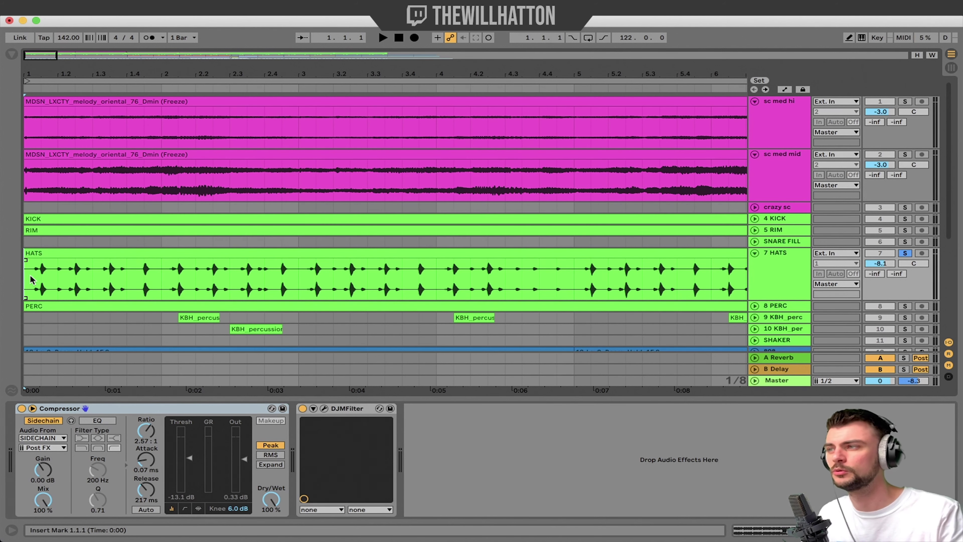
{"action": "key", "text": "space"}
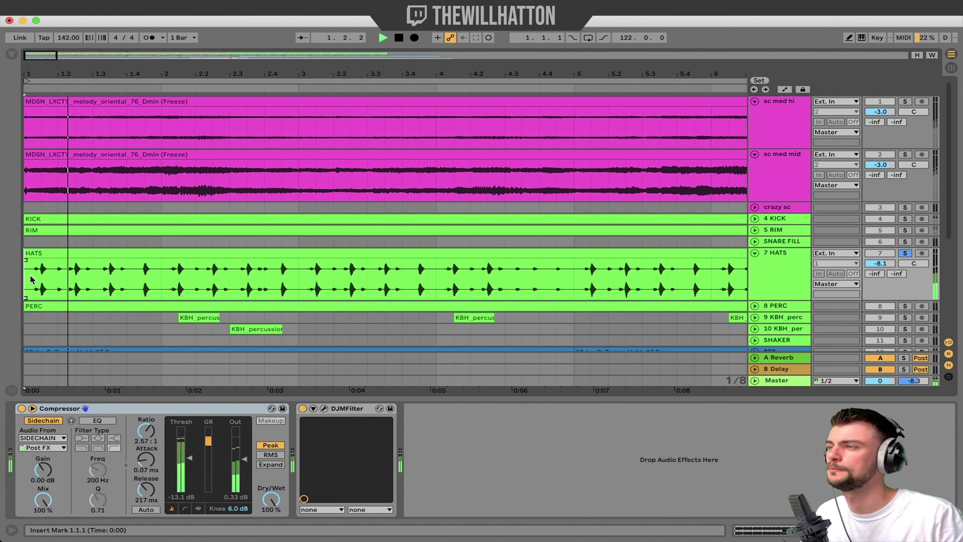
{"action": "left_click", "coordinate": [324, 409]}
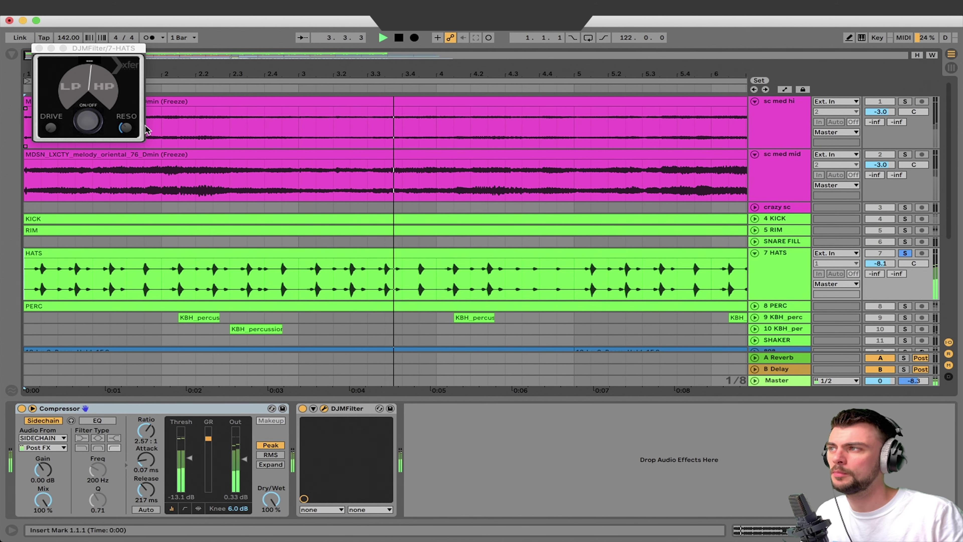
{"action": "key", "text": "space"}
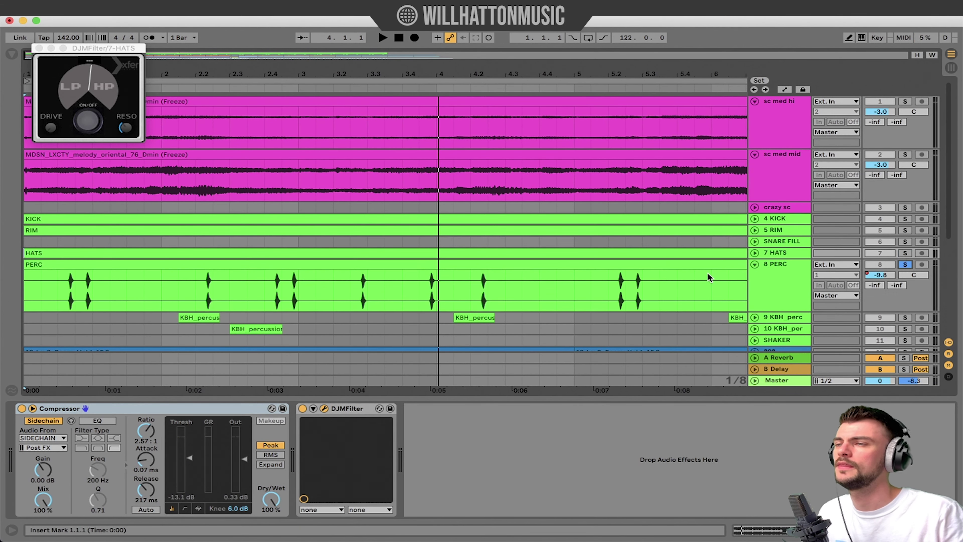
Solo the HATS, PERC and both KBH percussion tracks together, mark the first KBH clips, and play from the beginning.
{"action": "scroll", "coordinate": [739, 267], "scroll_direction": "down", "scroll_amount": 3}
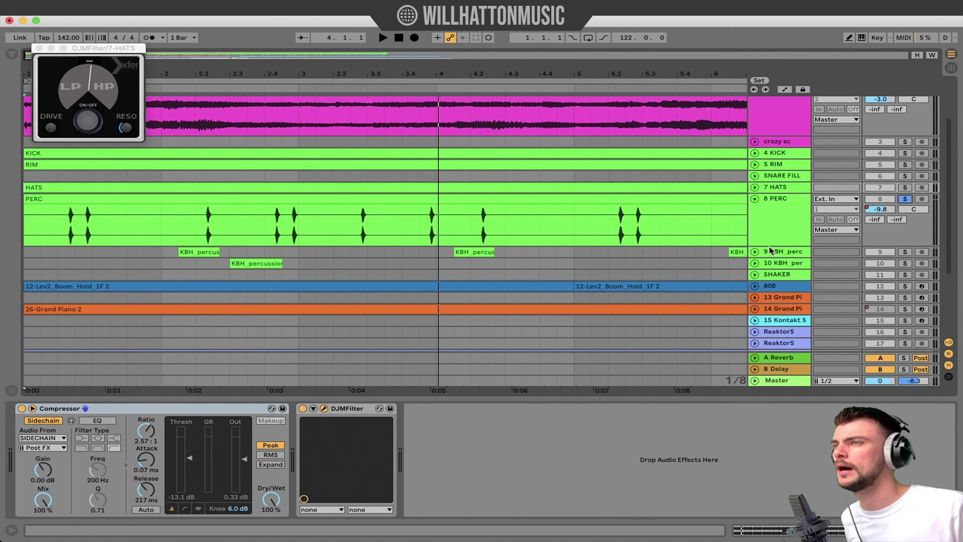
{"action": "left_click", "coordinate": [788, 263], "text": "shift"}
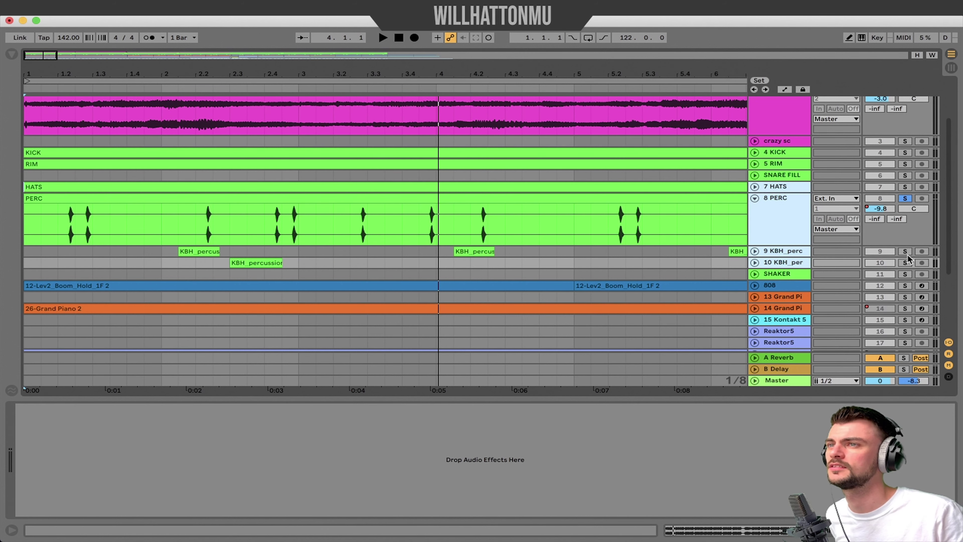
{"action": "left_click", "coordinate": [905, 263]}
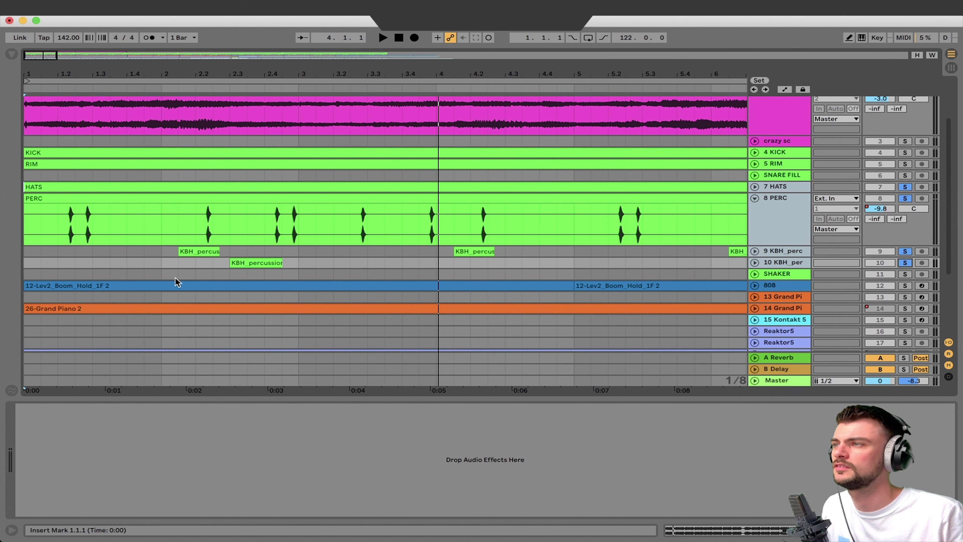
{"action": "left_click_drag", "start_coordinate": [167, 251], "coordinate": [256, 257]}
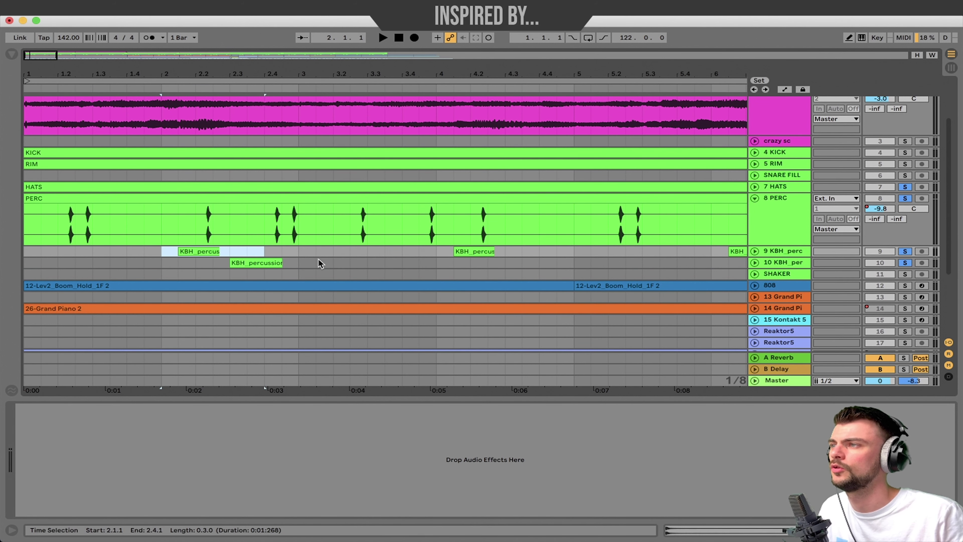
{"action": "left_click_drag", "start_coordinate": [317, 263], "coordinate": [231, 262]}
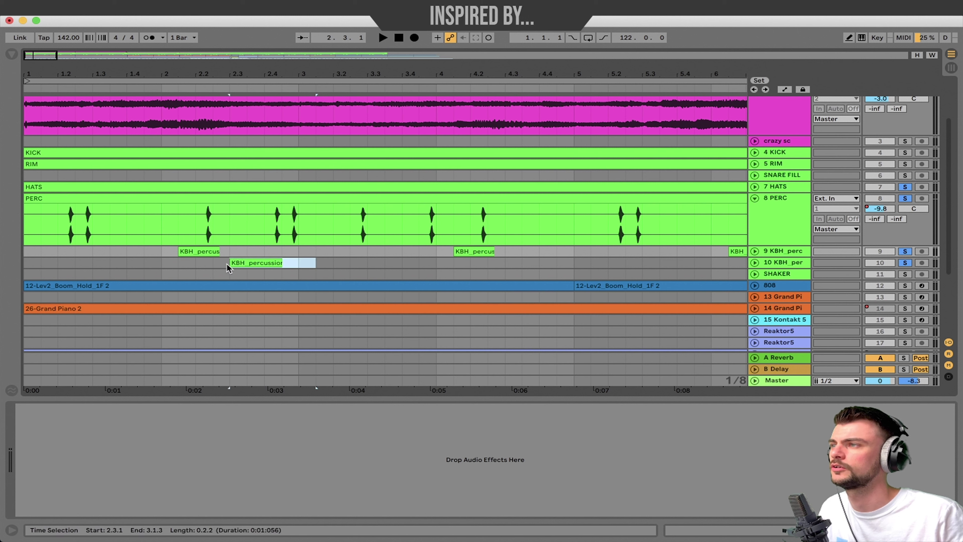
{"action": "left_click", "coordinate": [45, 215]}
{"action": "key", "text": "space"}
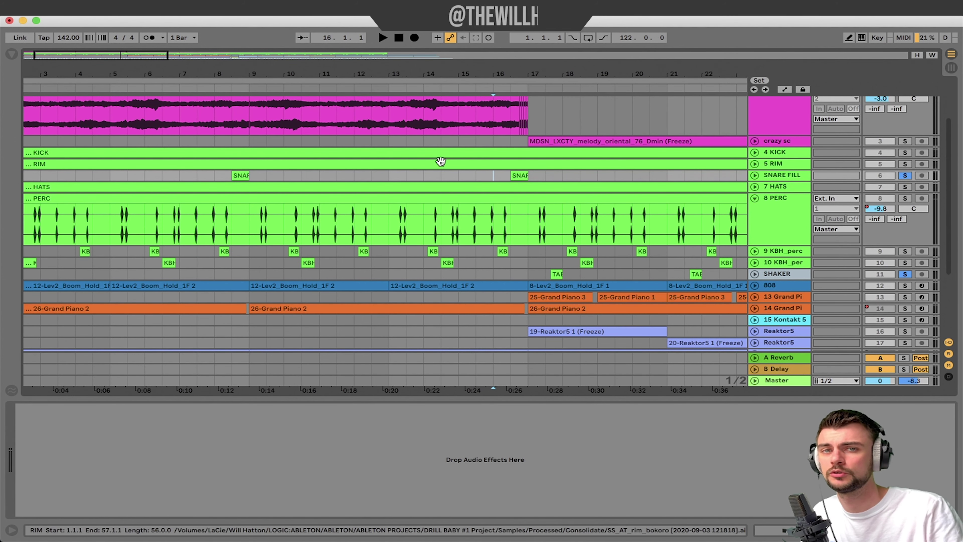
Audition the SNARE FILL, and solo all drum tracks from KICK to SHAKER to play them together from bar 16.3.
{"action": "key", "text": "space"}
{"action": "left_click", "coordinate": [775, 275], "text": "shift"}
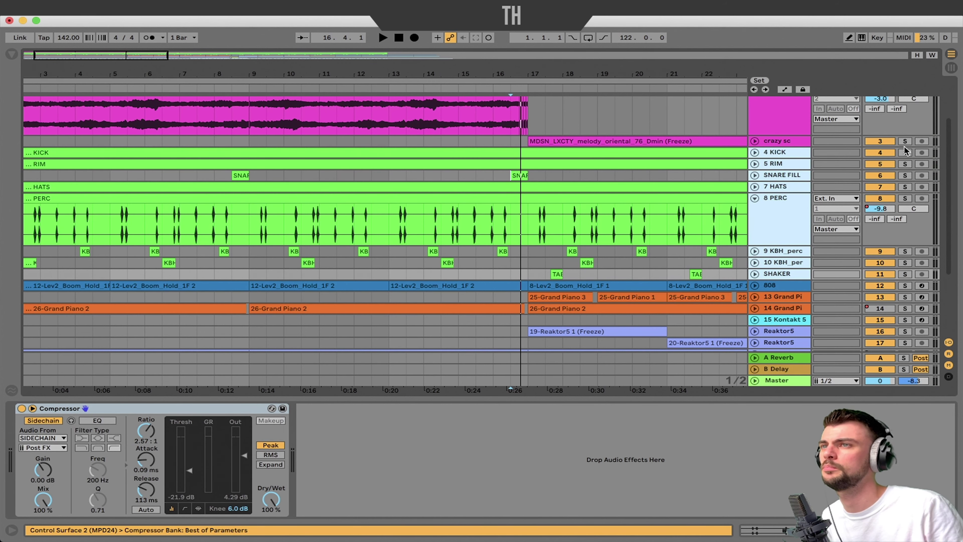
{"action": "left_click", "coordinate": [904, 152]}
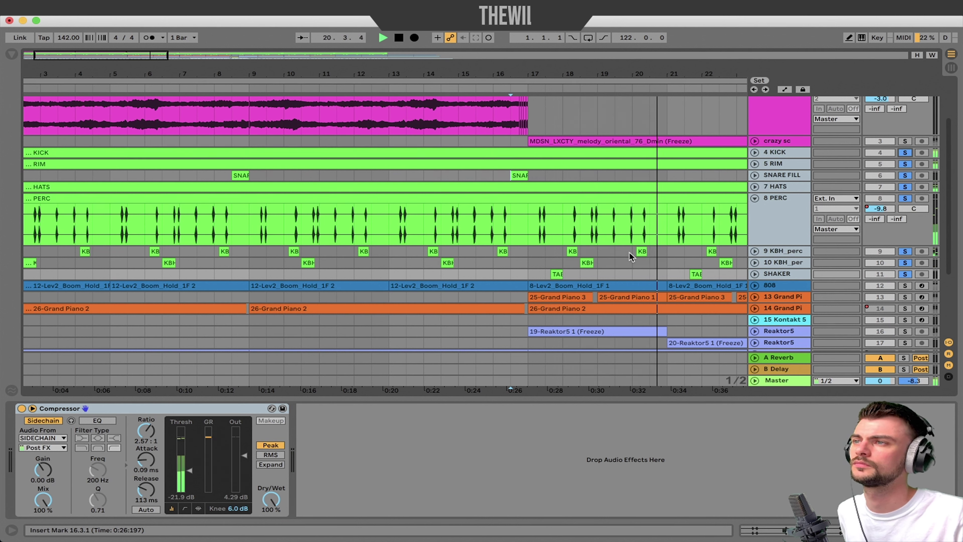
{"action": "key", "text": "space"}
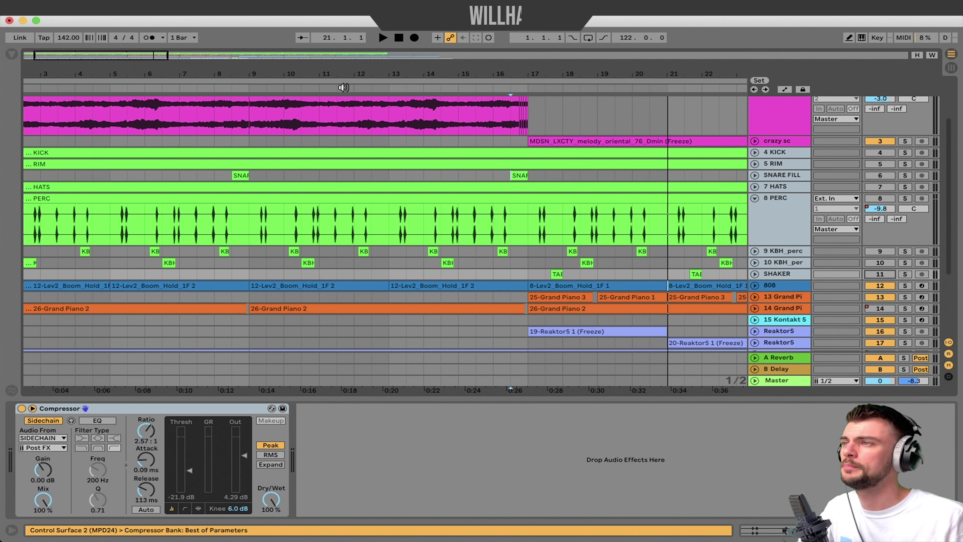
Play the soloed sc med mid melody track from bar 1 and set its track volume to -2.9 dB.
{"action": "scroll", "coordinate": [97, 146], "scroll_direction": "up", "scroll_amount": 3}
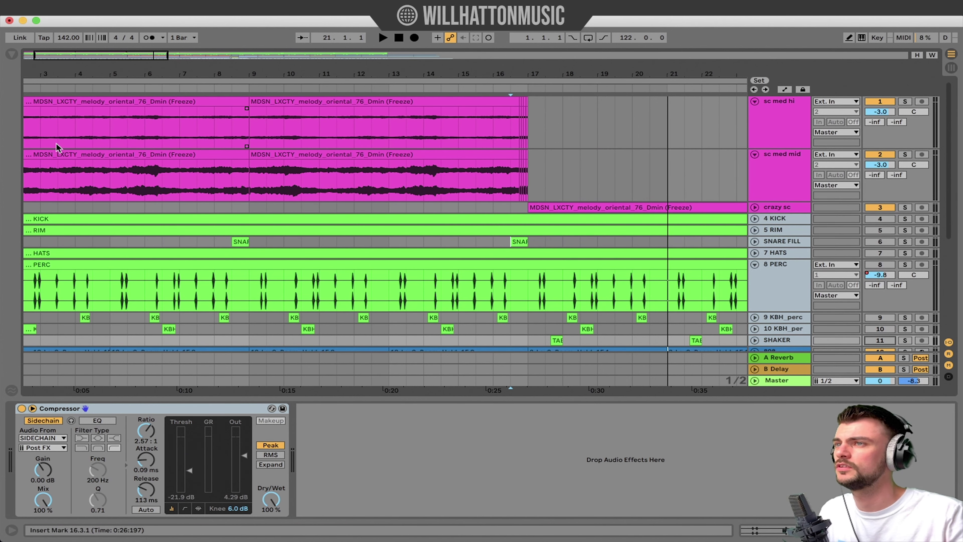
{"action": "scroll", "coordinate": [94, 143], "scroll_direction": "left", "scroll_amount": 3}
{"action": "scroll", "coordinate": [468, 131], "scroll_direction": "up", "scroll_amount": 1}
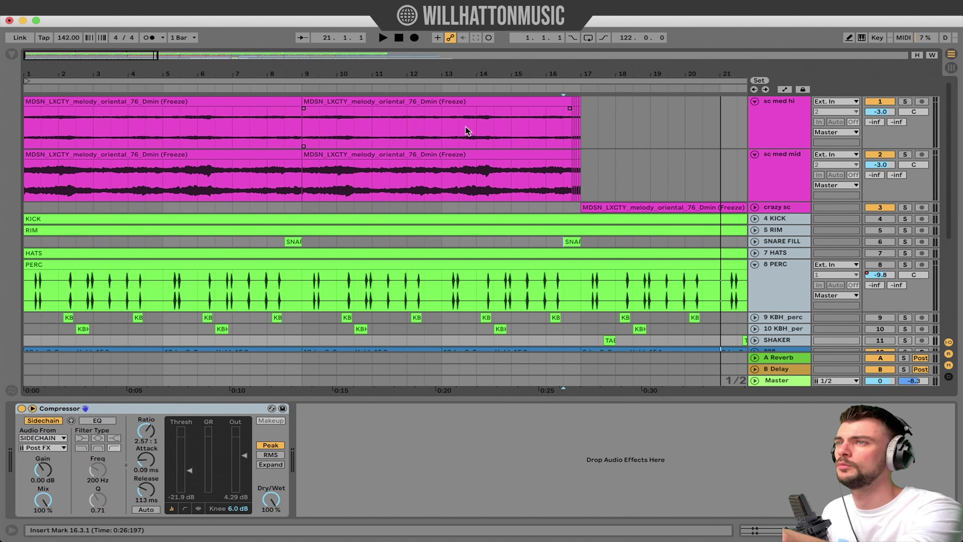
{"action": "left_click", "coordinate": [29, 171]}
{"action": "key", "text": "space"}
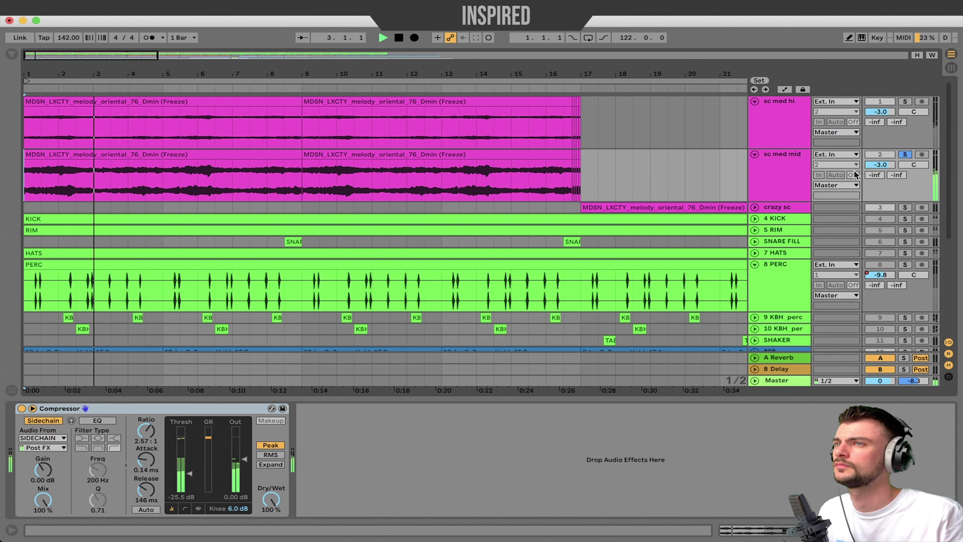
{"action": "mouse_move", "coordinate": [881, 165]}
{"action": "left_mouse_down"}
{"action": "mouse_move", "coordinate": [880, 190]}
{"action": "mouse_move", "coordinate": [880, 168]}
{"action": "left_mouse_up"}
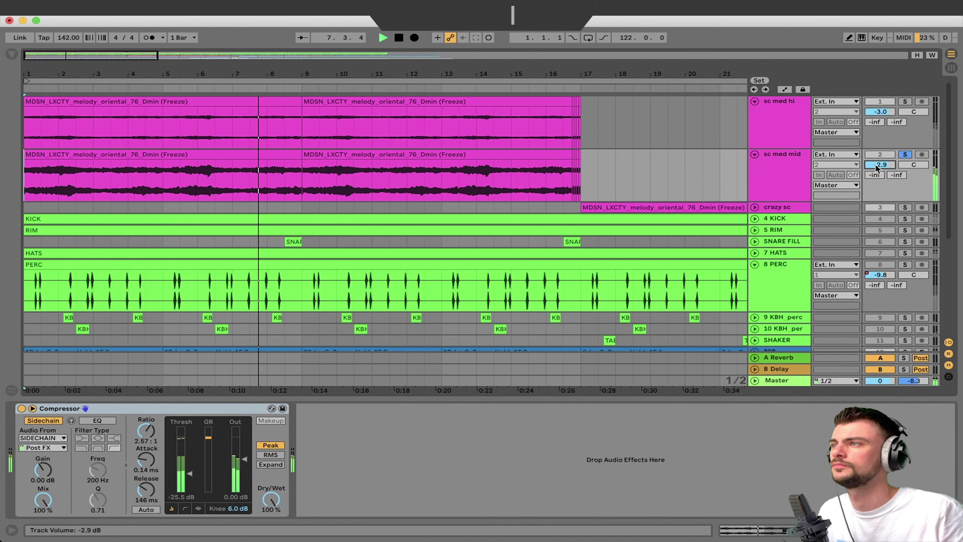
{"action": "key", "text": "space"}
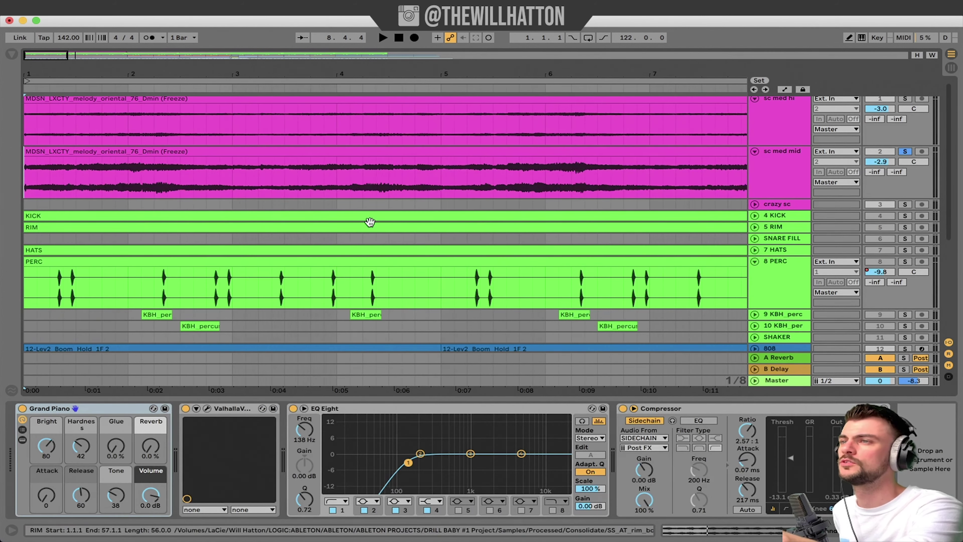
Solo both Grand Piano tracks, 13 and 14, and play them together from bar 17.
{"action": "scroll", "coordinate": [370, 222], "scroll_direction": "down", "scroll_amount": 5}
{"action": "key", "text": "minus"}
{"action": "key", "text": "minus"}
{"action": "key", "text": "minus"}
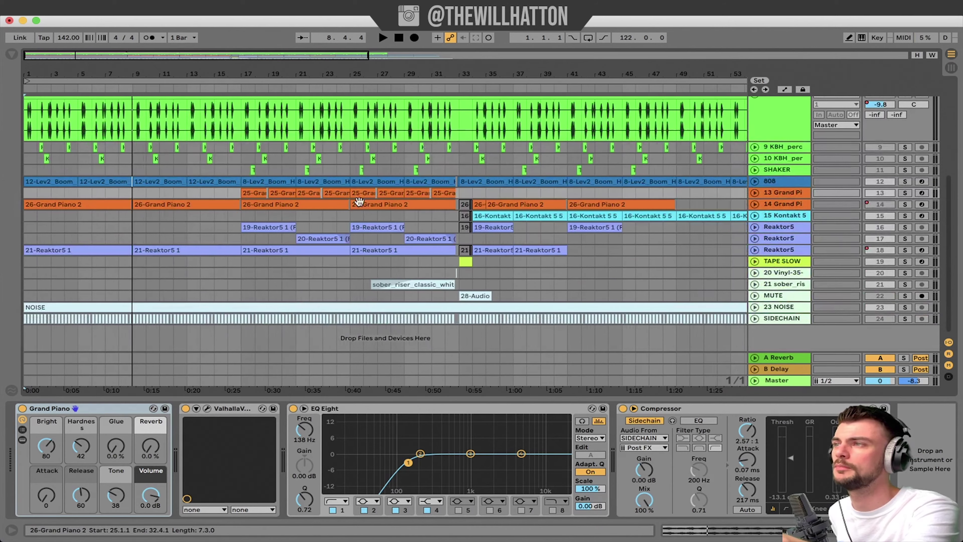
{"action": "scroll", "coordinate": [445, 205], "scroll_direction": "up", "scroll_amount": 1}
{"action": "key", "text": "plus"}
{"action": "key", "text": "plus"}
{"action": "key", "text": "plus"}
{"action": "key", "text": "plus"}
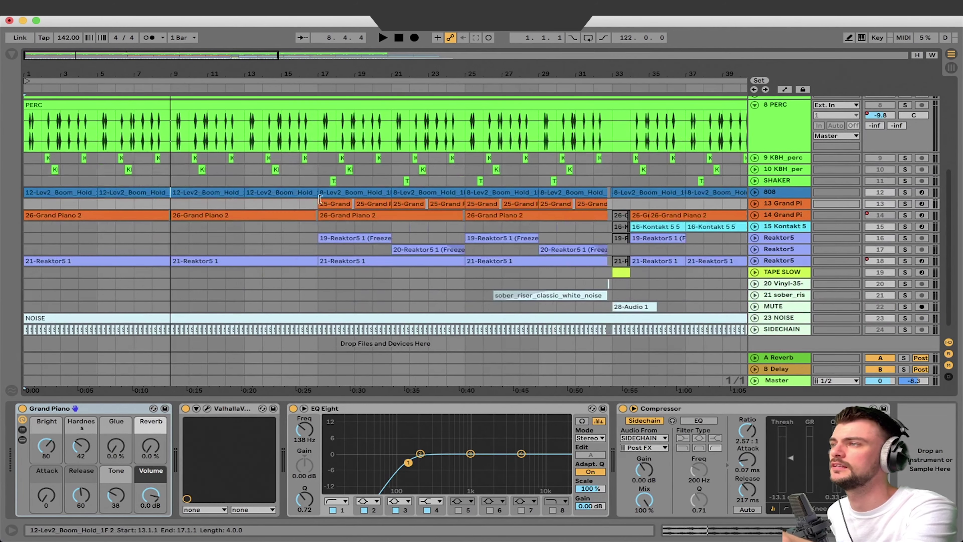
{"action": "left_click", "coordinate": [794, 208]}
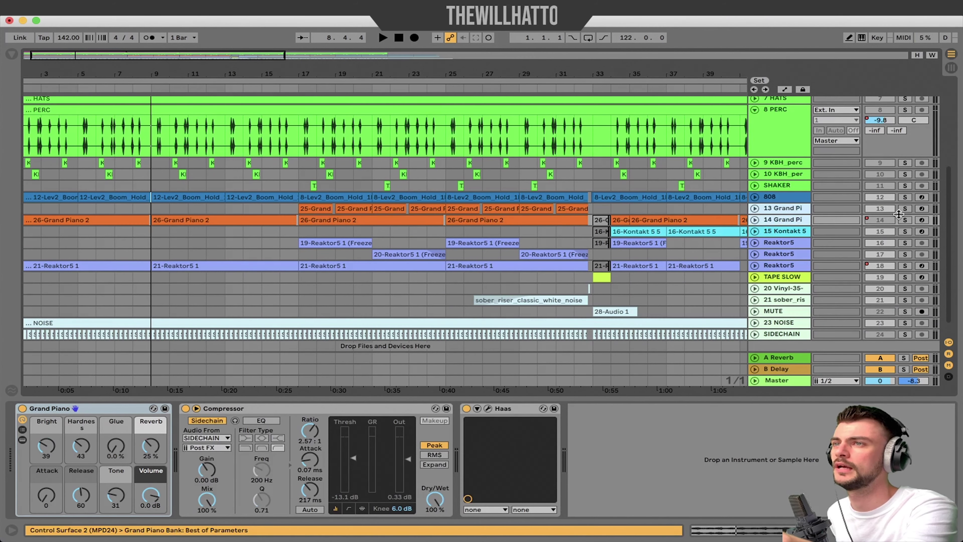
{"action": "left_click", "coordinate": [297, 212]}
{"action": "key", "text": "space"}
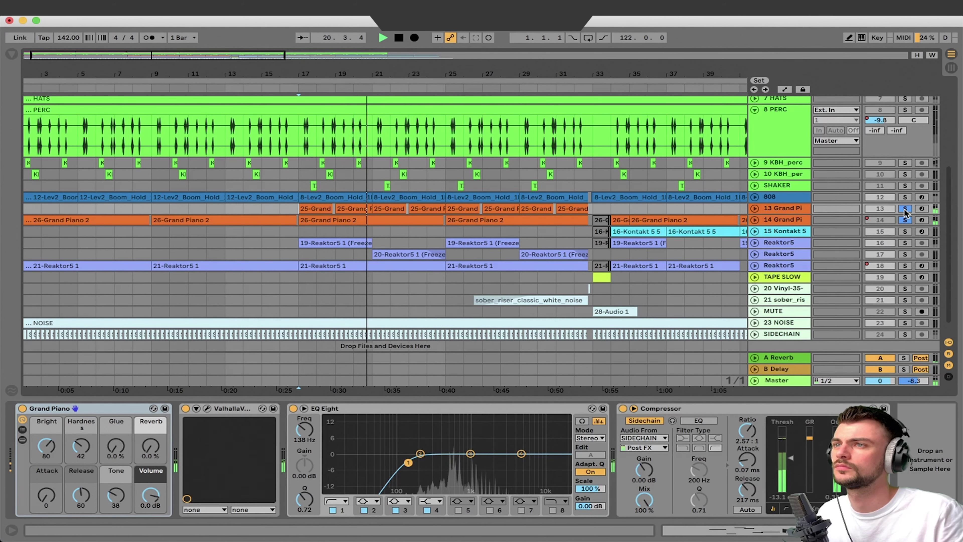
Play track 13 Grand Piano on its own, and switch the solo to track 14 Grand Piano to audition its bar 17 clip.
{"action": "key", "text": "space"}
{"action": "scroll", "coordinate": [807, 167], "scroll_direction": "down", "scroll_amount": 1}
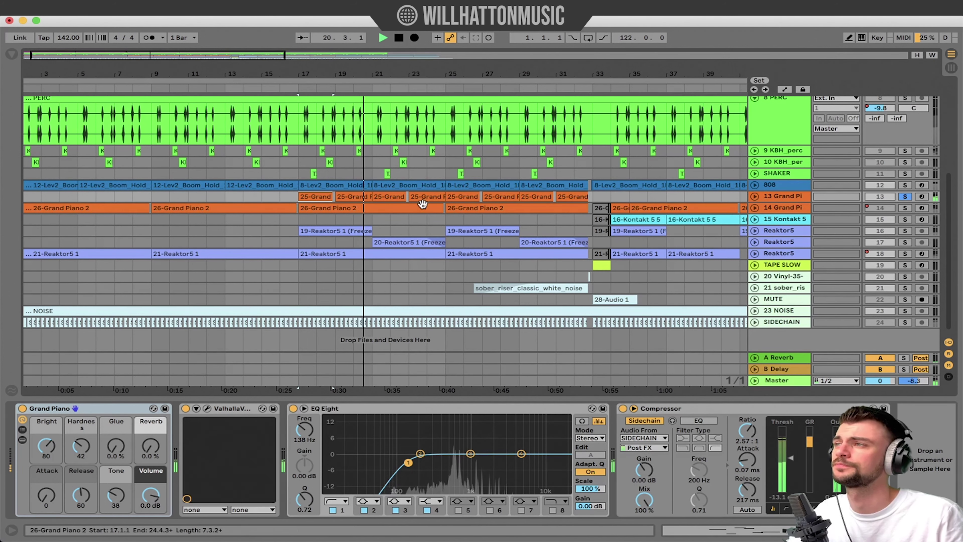
{"action": "key", "text": "space"}
{"action": "left_click", "coordinate": [906, 208]}
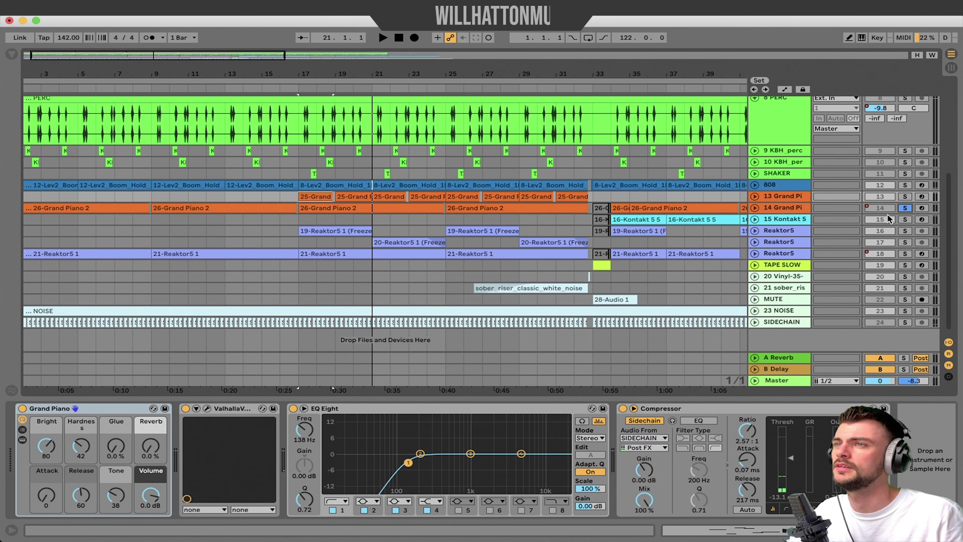
{"action": "left_click", "coordinate": [351, 205]}
{"action": "key", "text": "space"}
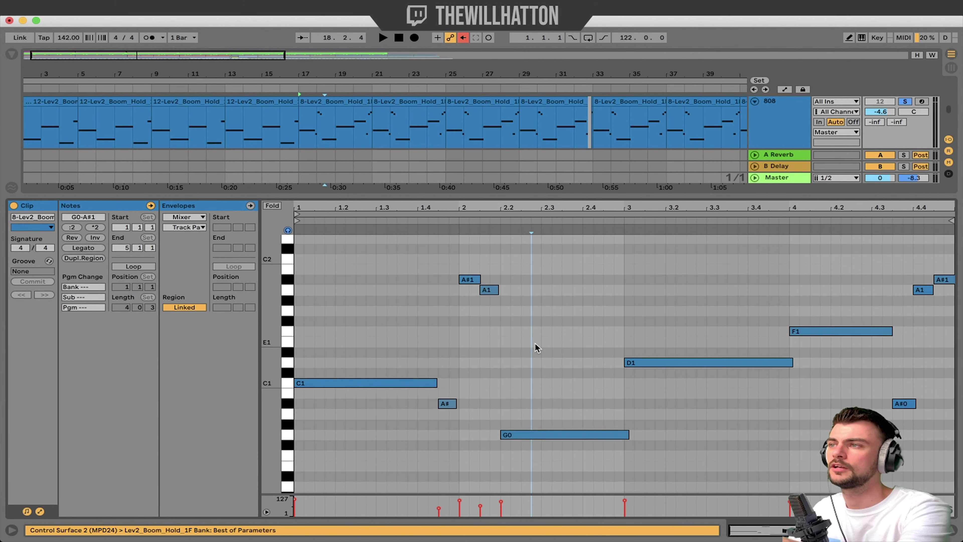
Select the high A#1 and A1 notes at bar 2 of the open 808 clip.
{"action": "left_click_drag", "start_coordinate": [535, 250], "coordinate": [432, 295]}
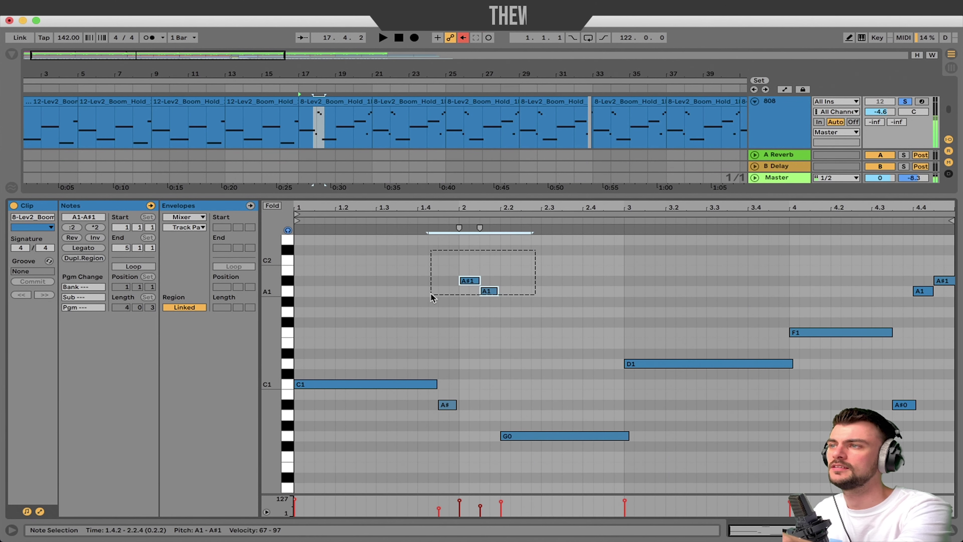
{"action": "left_click", "coordinate": [899, 275]}
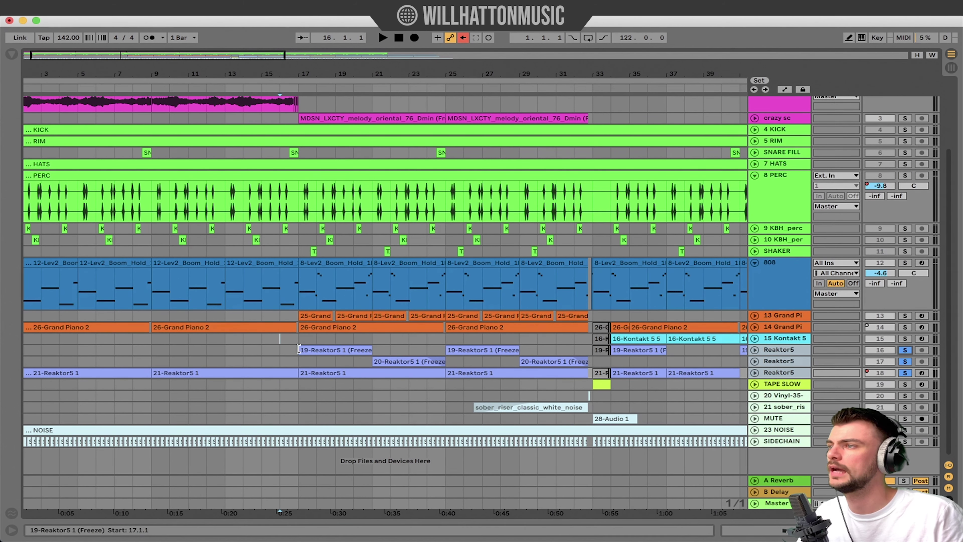
Play the three soloed Reaktor5 tracks from bar 17 and view the MIDI notes of the 21-Reaktor5 clip.
{"action": "left_click", "coordinate": [325, 350]}
{"action": "key", "text": "space"}
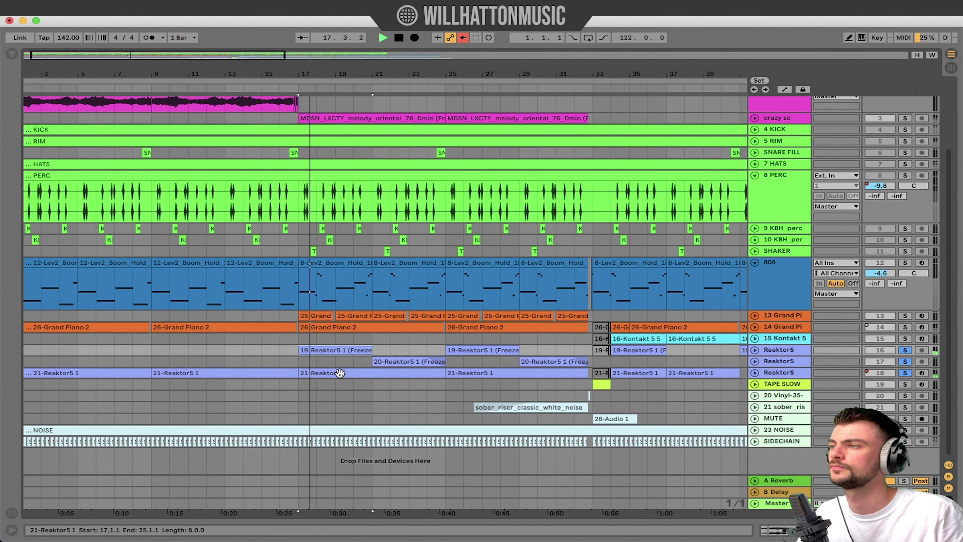
{"action": "double_click", "coordinate": [340, 373]}
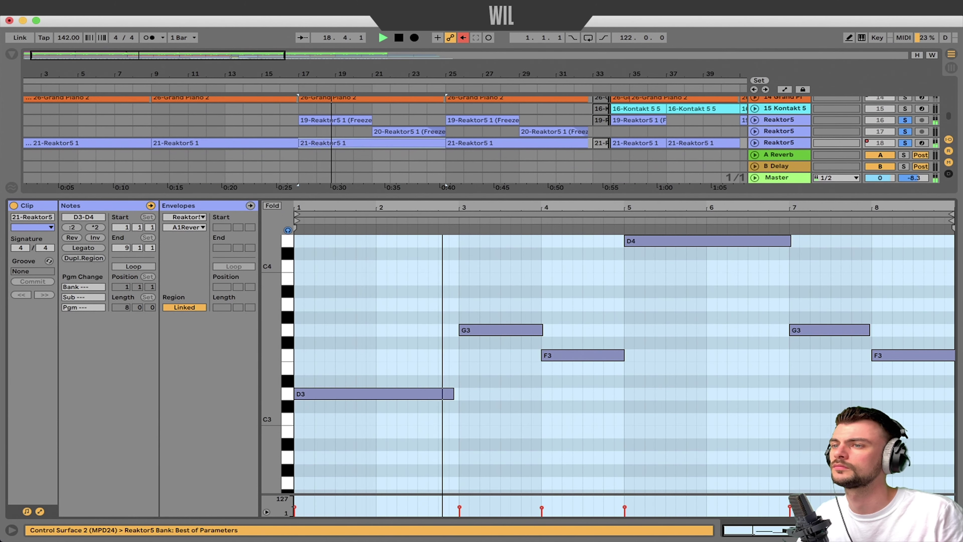
{"action": "key", "text": "alt+super+l"}
Inspect the frozen 19-Reaktor5 and 20-Reaktor5 clips in the clip view during playback.
{"action": "double_click", "coordinate": [353, 351]}
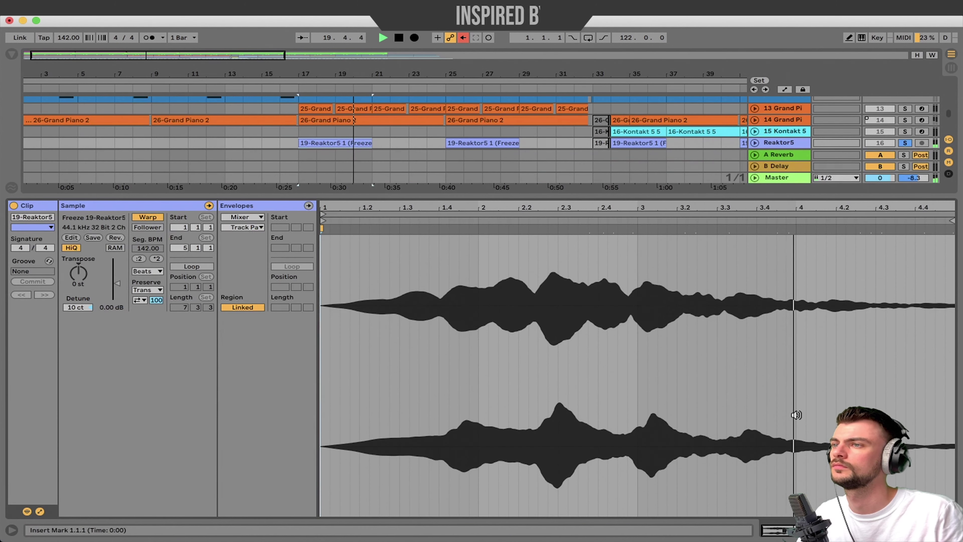
{"action": "key", "text": "alt+super+l"}
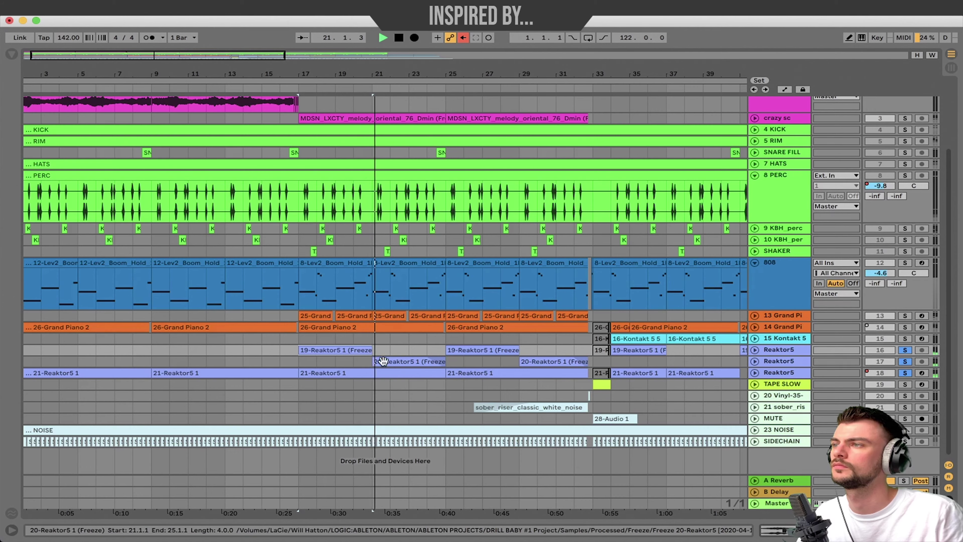
{"action": "double_click", "coordinate": [393, 362]}
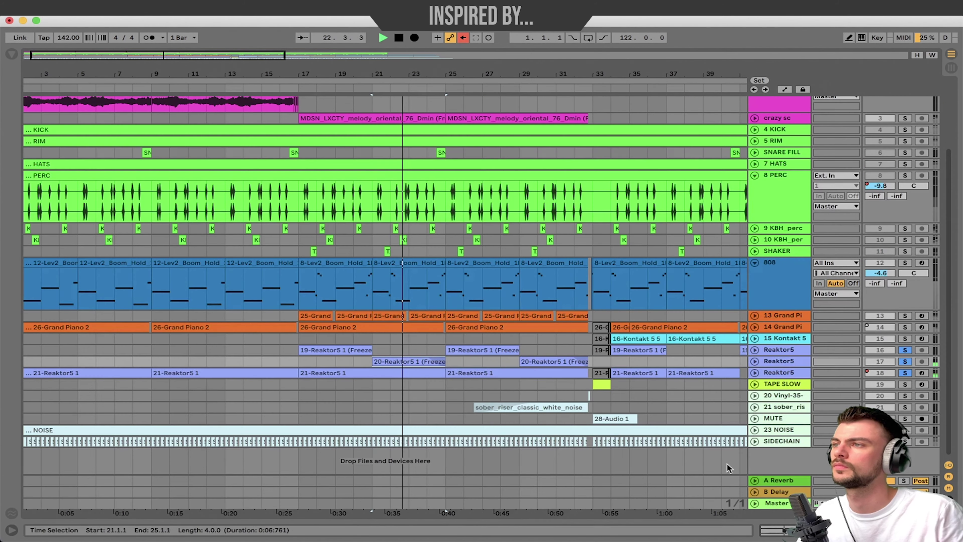
{"action": "key", "text": "alt+super+l"}
{"action": "double_click", "coordinate": [422, 375]}
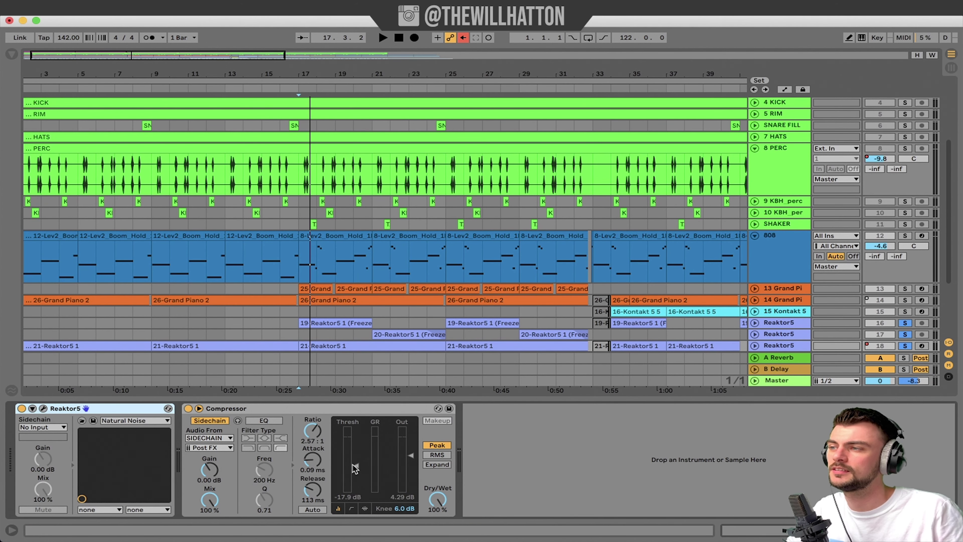
Mark bars 17 to 25 across tracks 15 to 17, and unfold and refold the two frozen Reaktor5 tracks to view their waveforms.
{"action": "scroll", "coordinate": [210, 121], "scroll_direction": "up", "scroll_amount": 5}
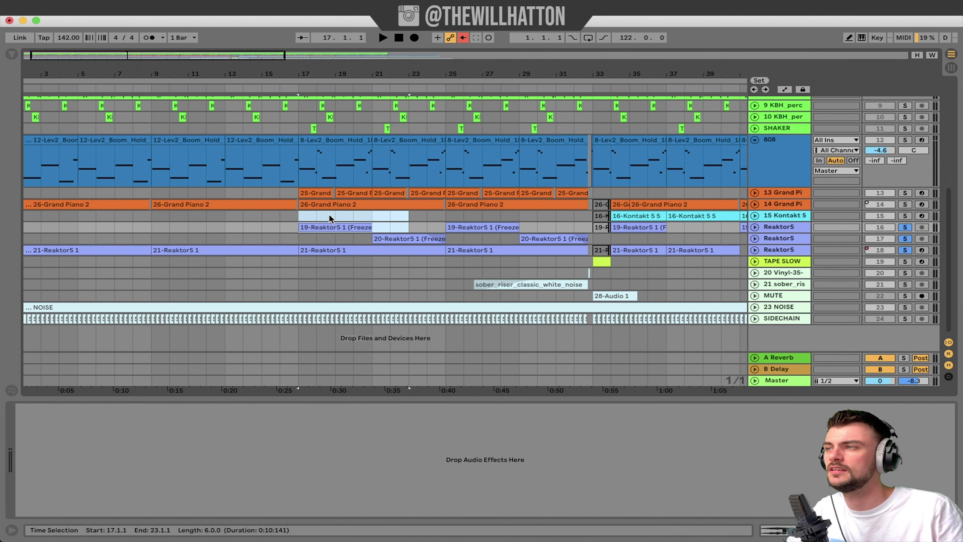
{"action": "left_click_drag", "start_coordinate": [329, 218], "coordinate": [443, 240]}
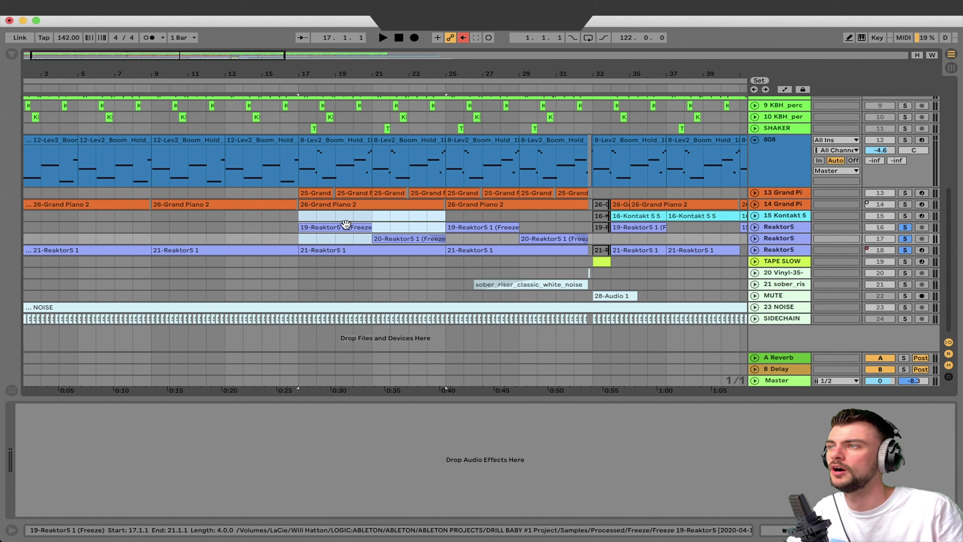
{"action": "left_click", "coordinate": [754, 239]}
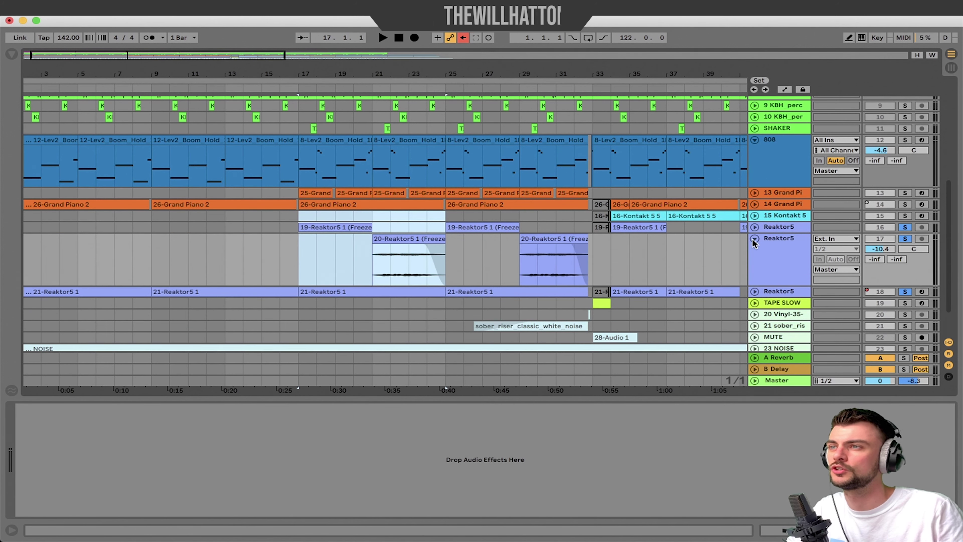
{"action": "left_click", "coordinate": [755, 227]}
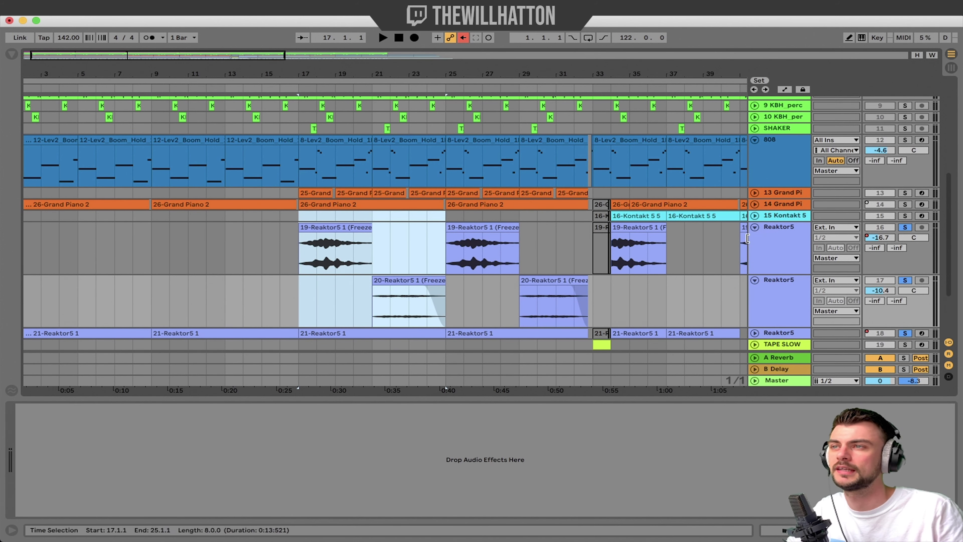
{"action": "left_click", "coordinate": [754, 227]}
{"action": "left_click", "coordinate": [755, 238]}
{"action": "left_click", "coordinate": [780, 239]}
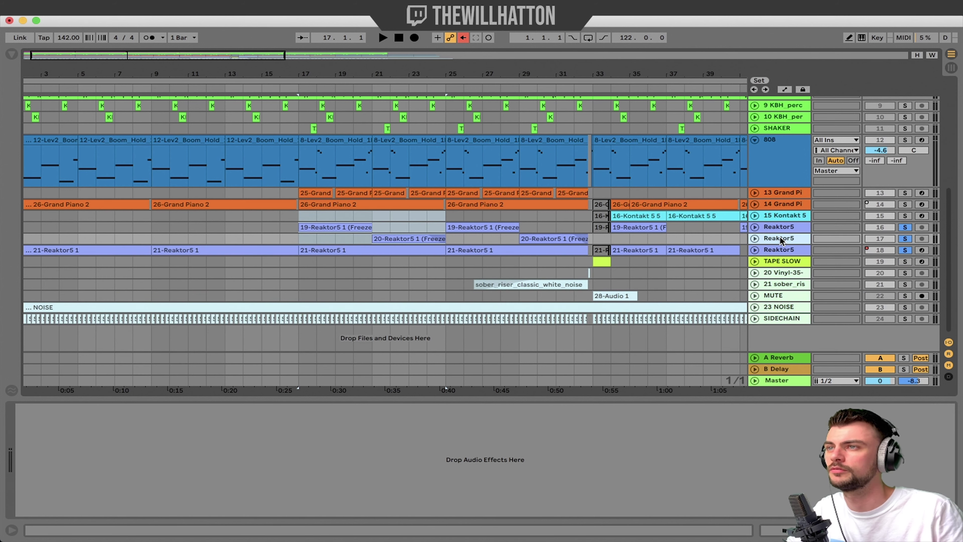
Show the TAPE SLOW track's sampler and mark the transition effect clips on the Vinyl, sober_riser and MUTE tracks.
{"action": "left_click", "coordinate": [503, 262]}
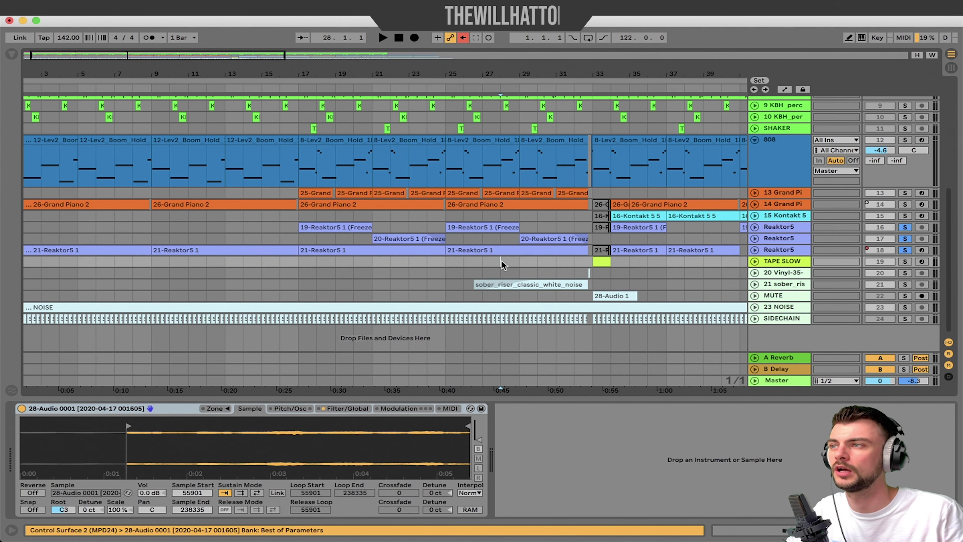
{"action": "mouse_move", "coordinate": [464, 273]}
{"action": "left_mouse_down"}
{"action": "mouse_move", "coordinate": [599, 320]}
{"action": "mouse_move", "coordinate": [641, 296]}
{"action": "left_mouse_up"}
{"action": "left_click", "coordinate": [630, 284]}
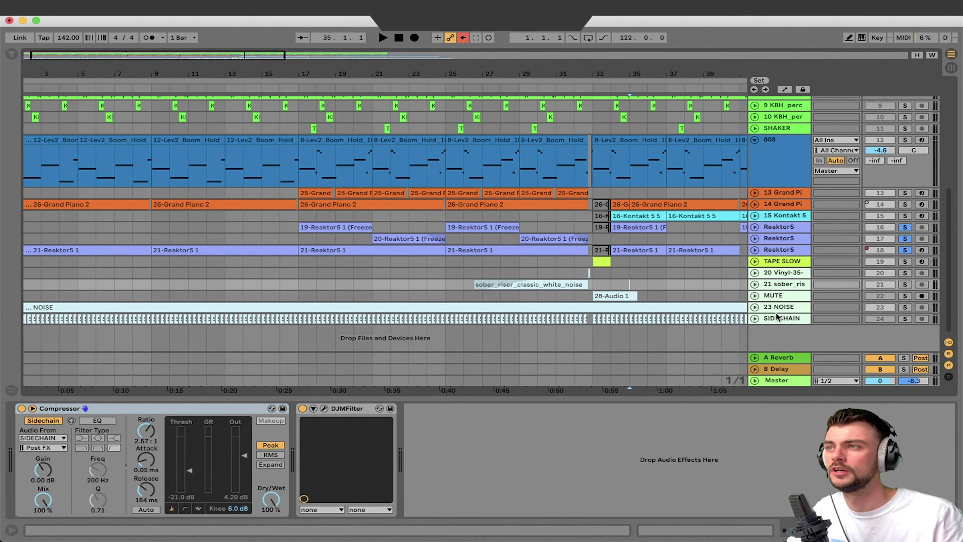
Solo the sober_riser track and play its white noise riser from its start at bar 26.3.
{"action": "left_click", "coordinate": [482, 272]}
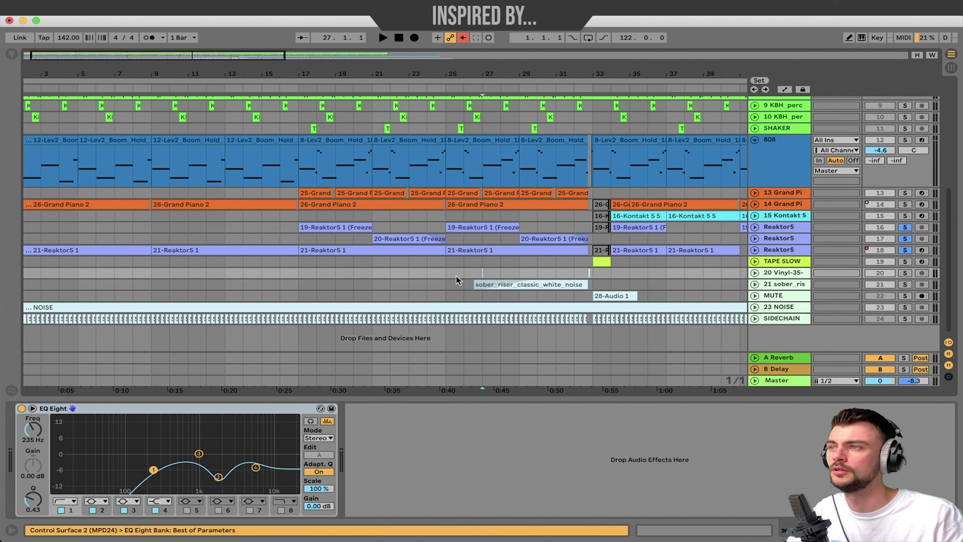
{"action": "left_click", "coordinate": [473, 284]}
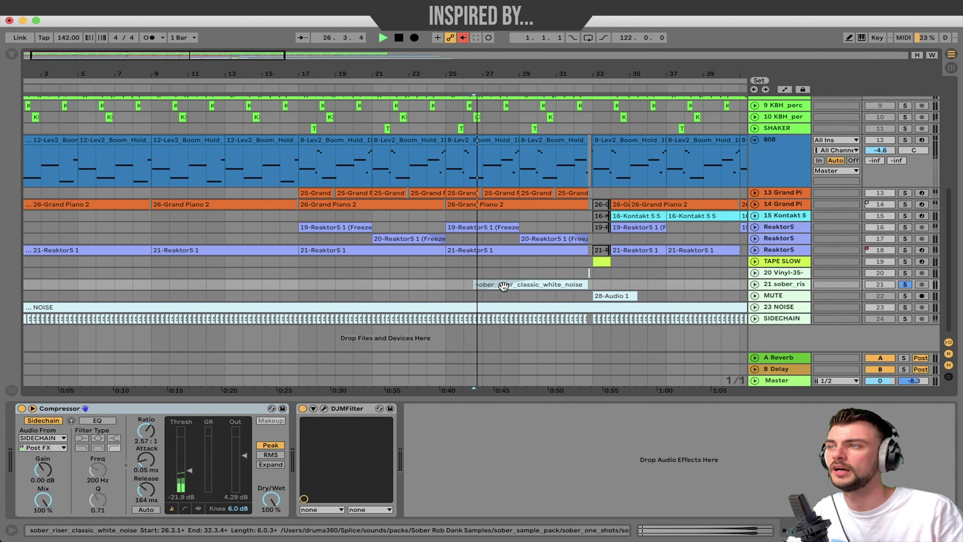
{"action": "key", "text": "space"}
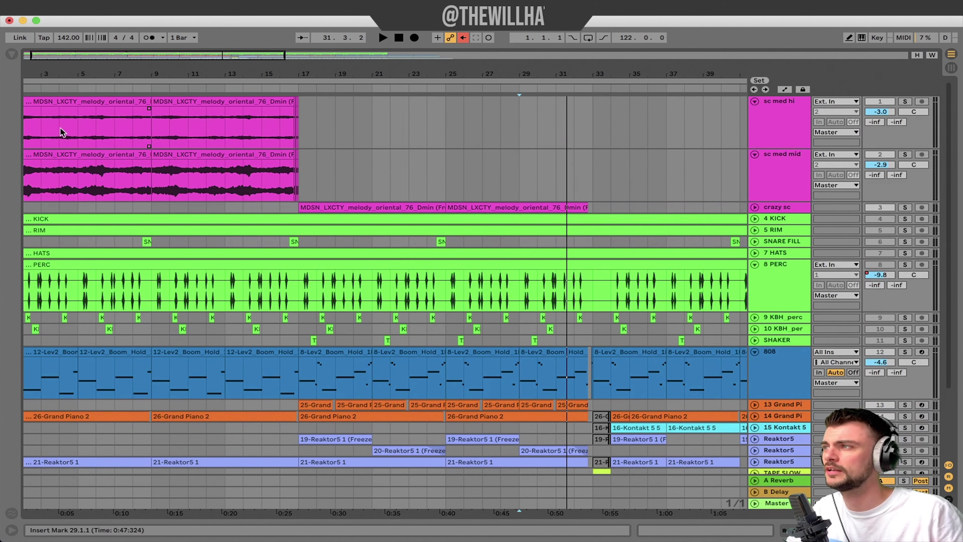
Solo the sc med mid melody track and play it from bar 2.
{"action": "left_click", "coordinate": [60, 131]}
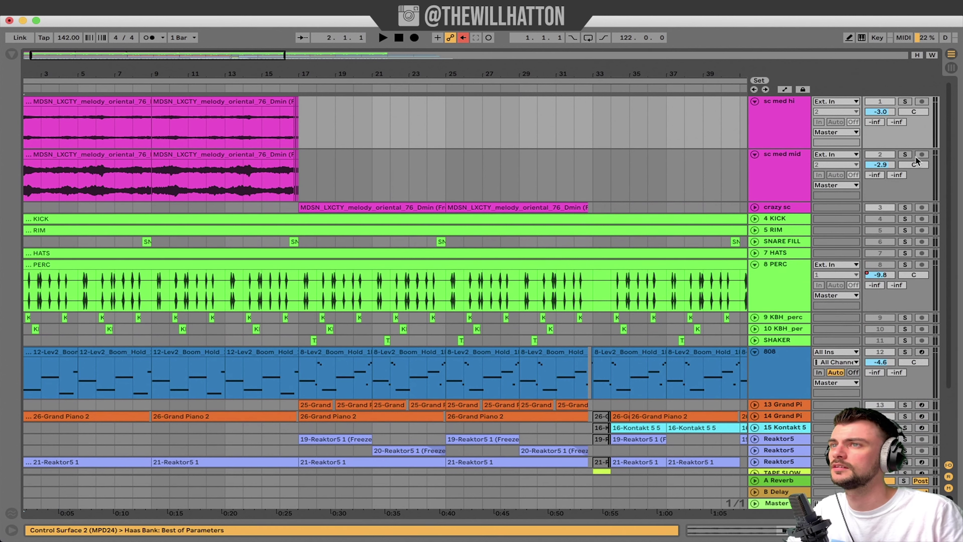
{"action": "left_click", "coordinate": [905, 154]}
{"action": "key", "text": "space"}
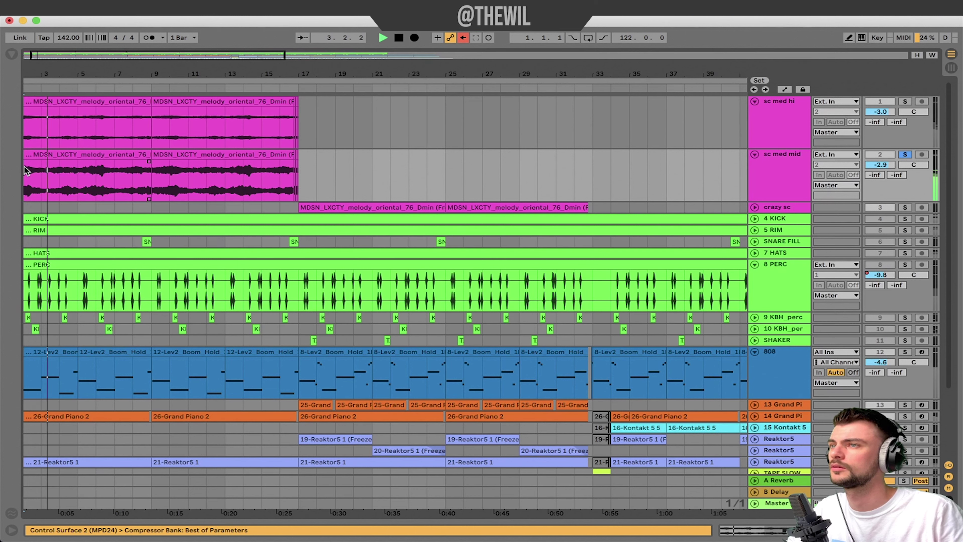
Switch the solo to the sc med hi melody track and play it for comparison.
{"action": "left_click", "coordinate": [905, 102]}
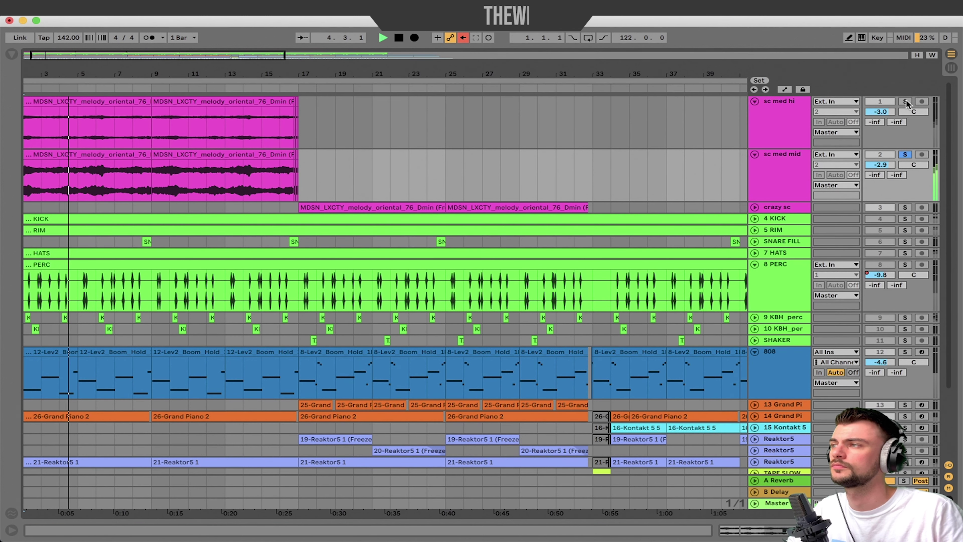
{"action": "key", "text": "space"}
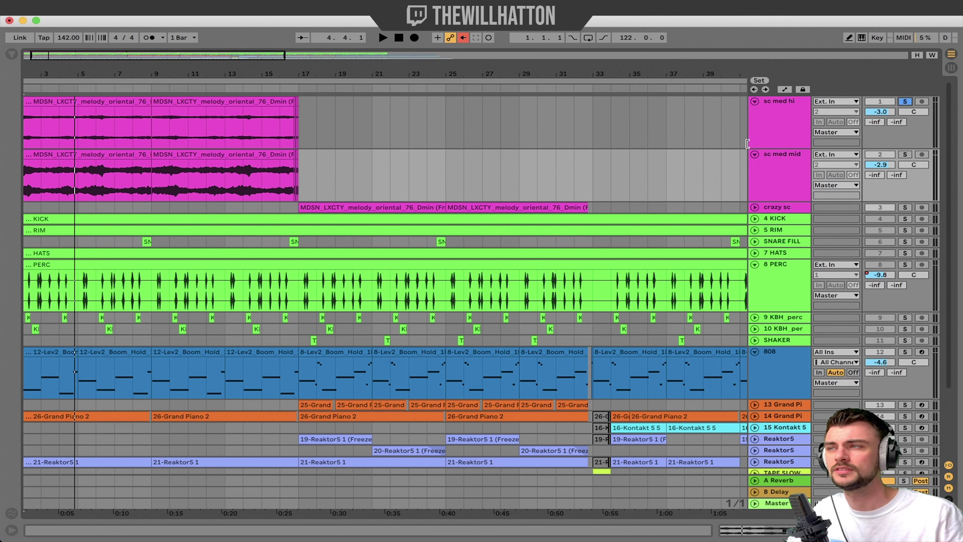
{"action": "key", "text": "space"}
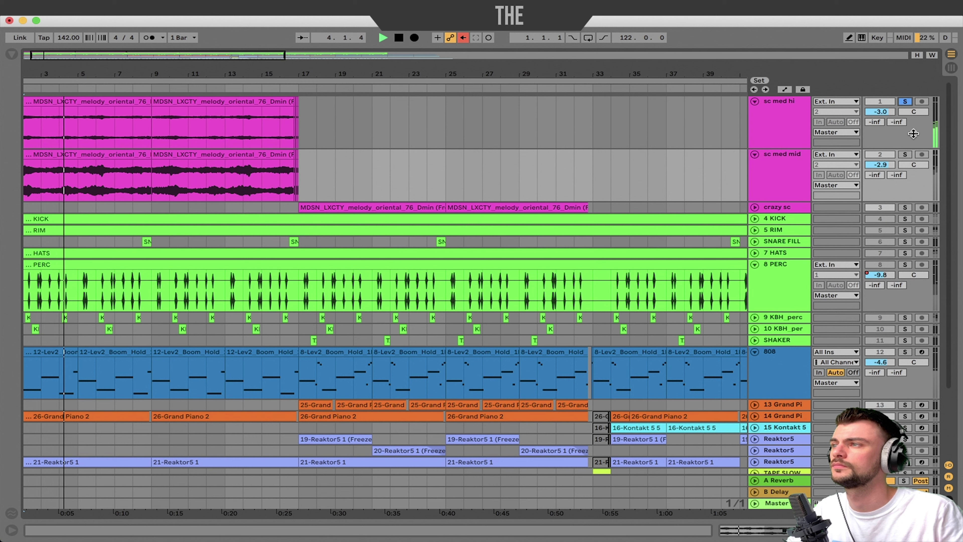
{"action": "key", "text": "space"}
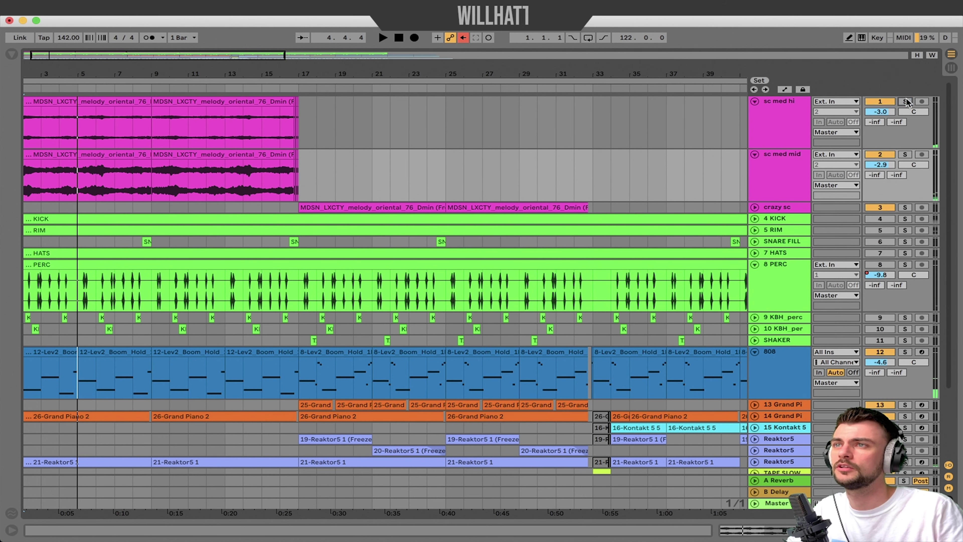
Solo the crazy sc track, view its first melody clip's sample settings, and play it from bar 17.
{"action": "left_click", "coordinate": [280, 207]}
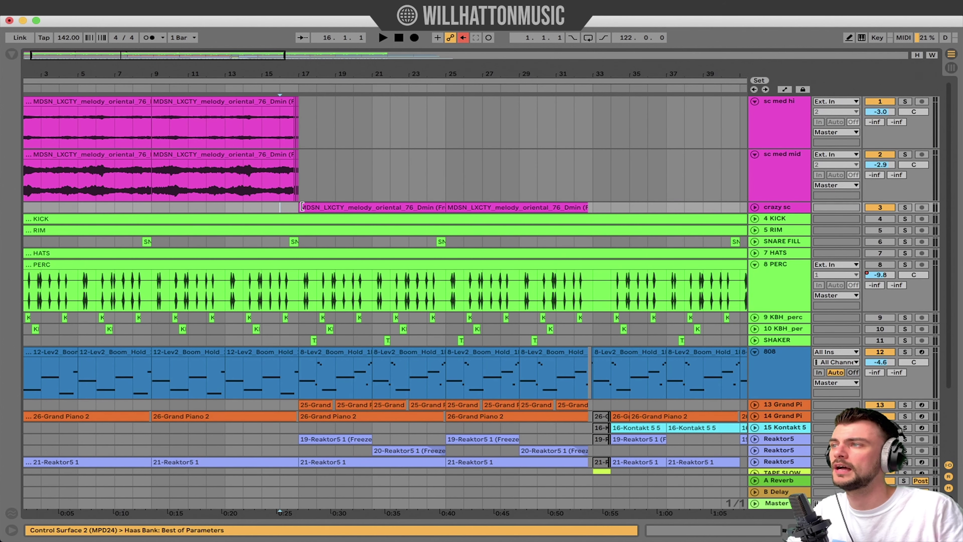
{"action": "left_click", "coordinate": [303, 207]}
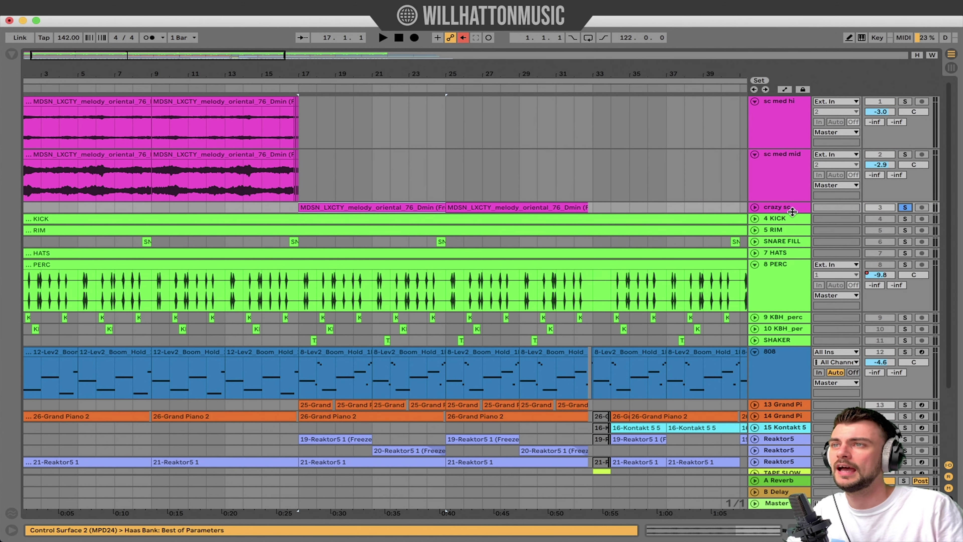
{"action": "double_click", "coordinate": [413, 207]}
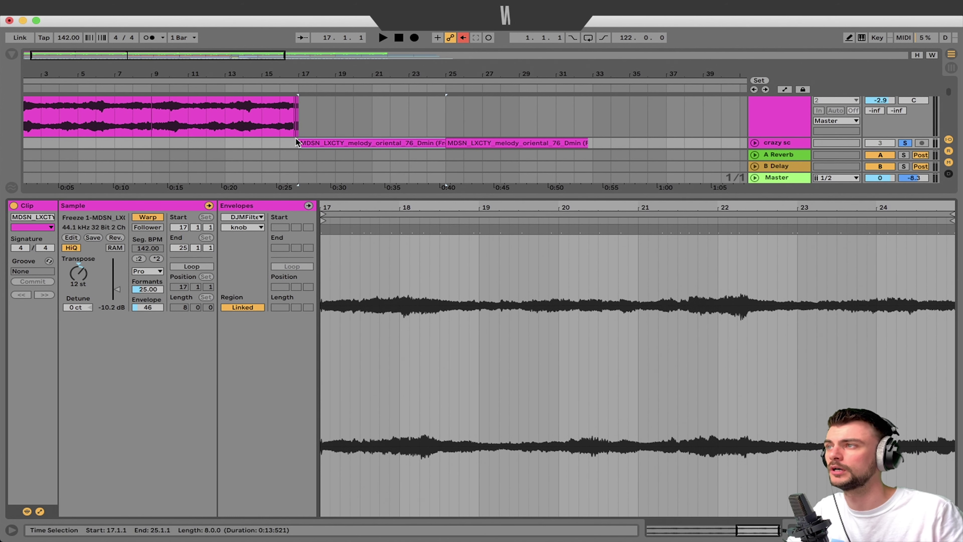
{"action": "key", "text": "space"}
{"action": "key", "text": "super+alt+l"}
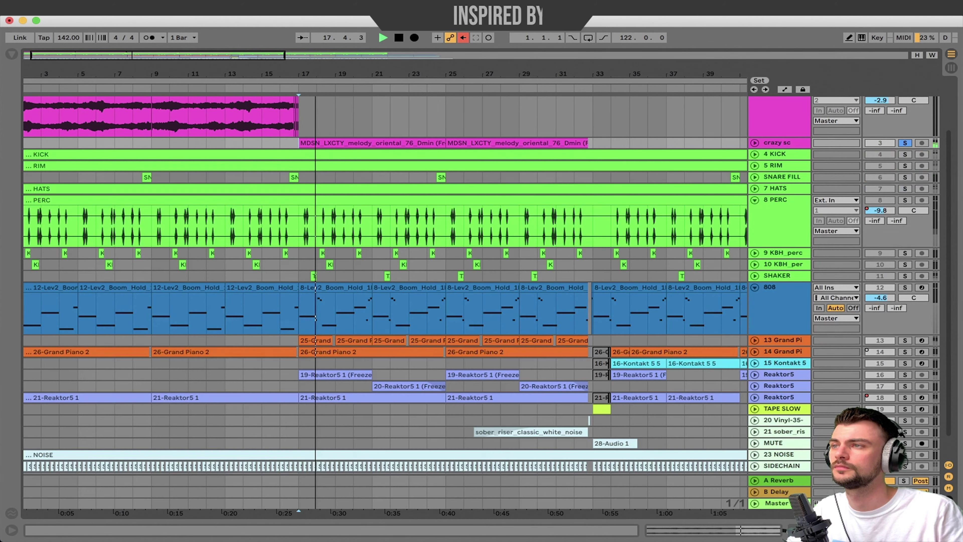
Expand the crazy sc track, show its device chain, and open its Portal plugin window during playback.
{"action": "left_click", "coordinate": [755, 143]}
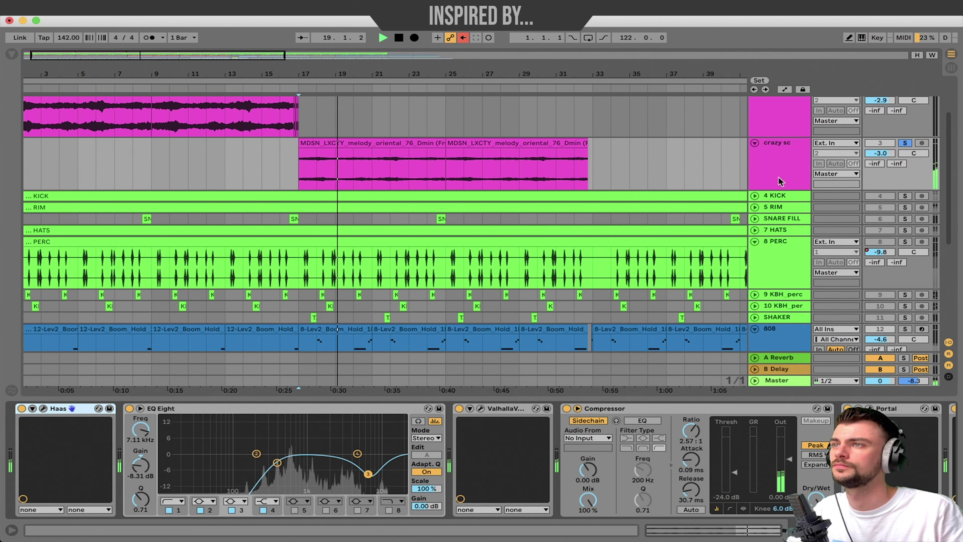
{"action": "key", "text": "super+alt+l"}
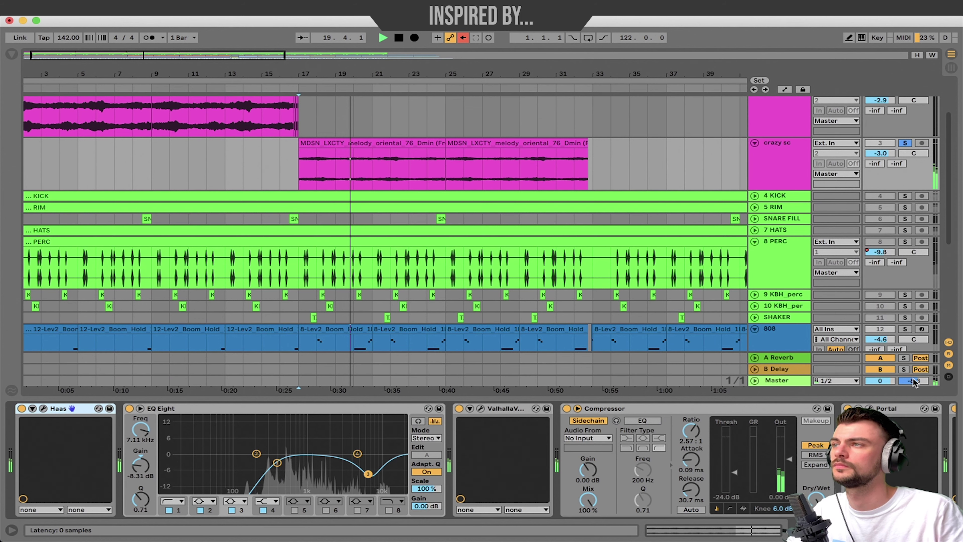
{"action": "key", "text": "super+alt+p"}
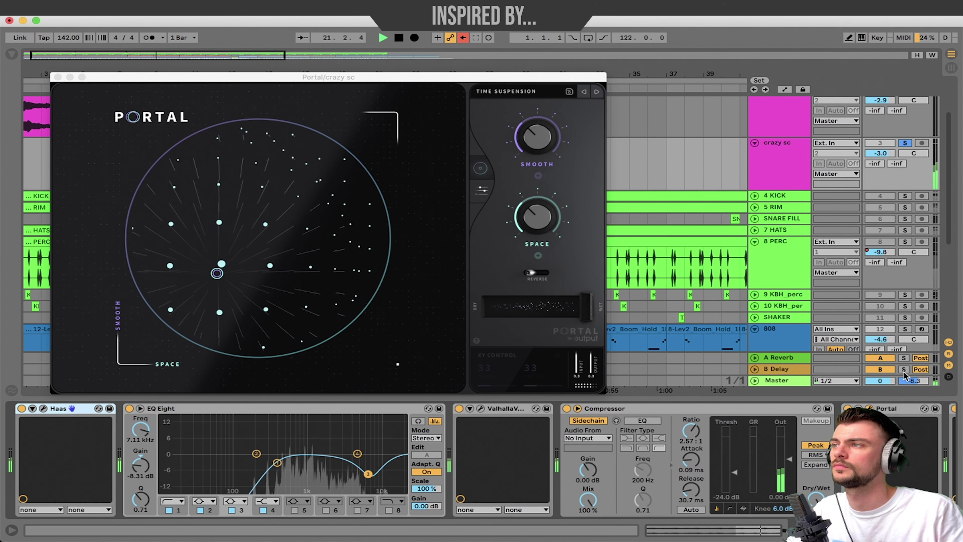
{"action": "key", "text": "space"}
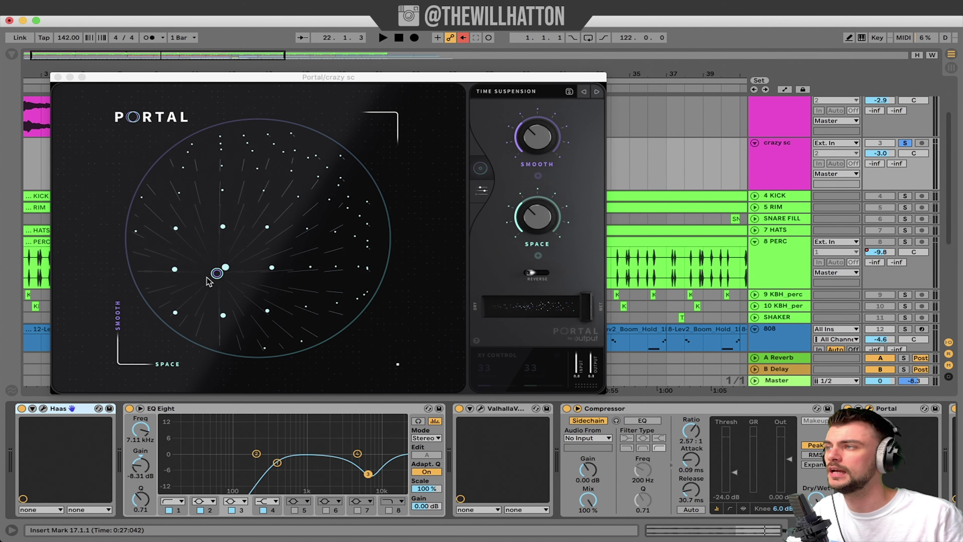
Play crazy sc from bar 17, set Portal's XY control to 16 and 11 percent, and close the plugin.
{"action": "key", "text": "space"}
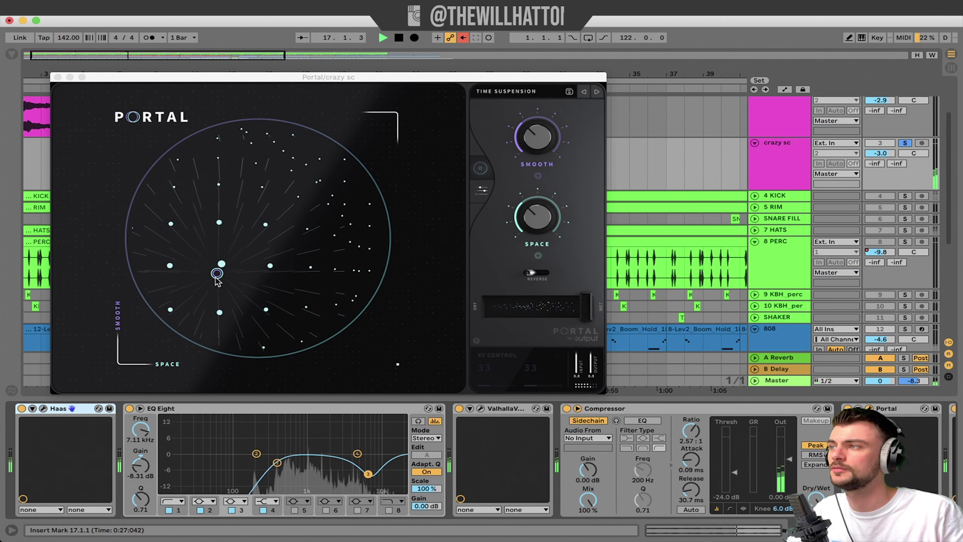
{"action": "left_click_drag", "start_coordinate": [217, 273], "coordinate": [178, 300]}
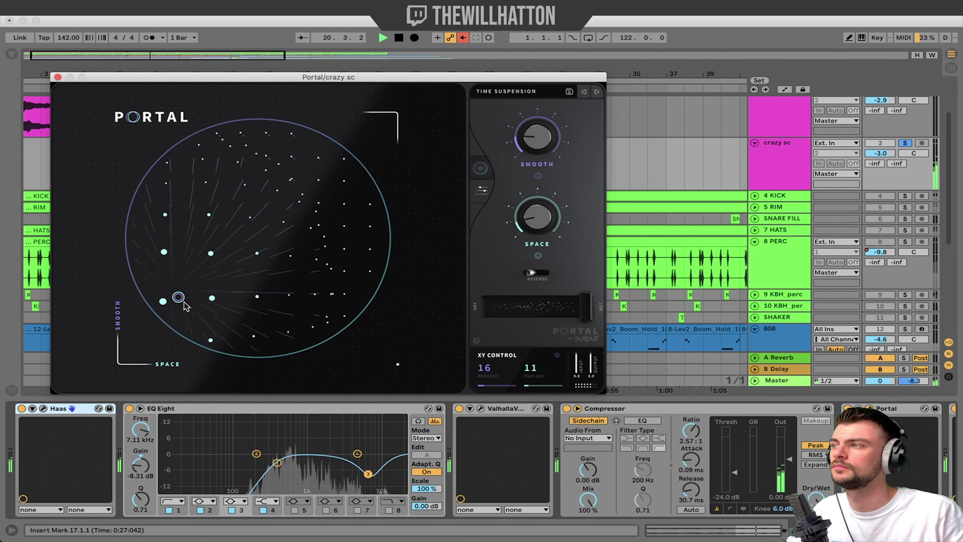
{"action": "left_click", "coordinate": [58, 77]}
{"action": "key", "text": "space"}
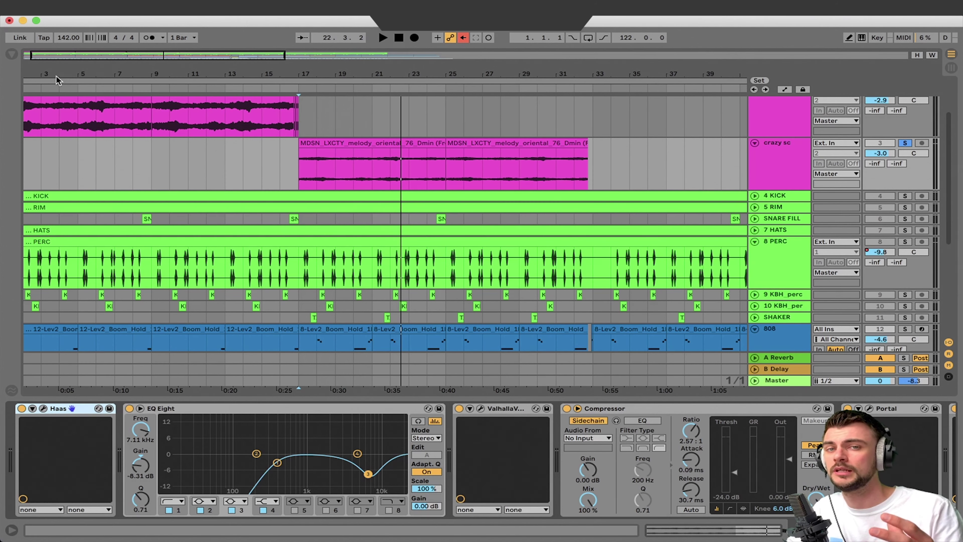
Clear the solo on the crazy sc track and play the full mix from bar 17.
{"action": "left_click", "coordinate": [276, 155]}
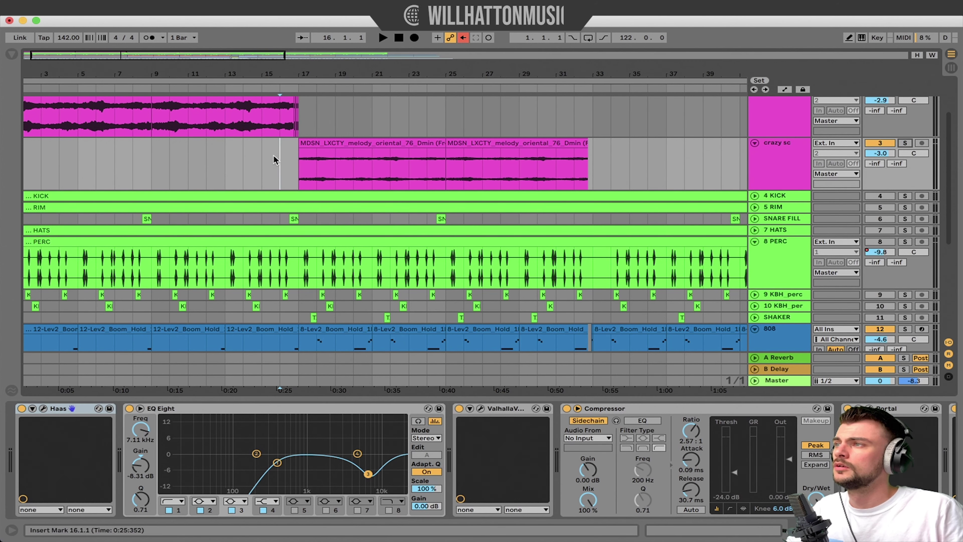
{"action": "scroll", "coordinate": [267, 155], "scroll_direction": "up", "scroll_amount": 3}
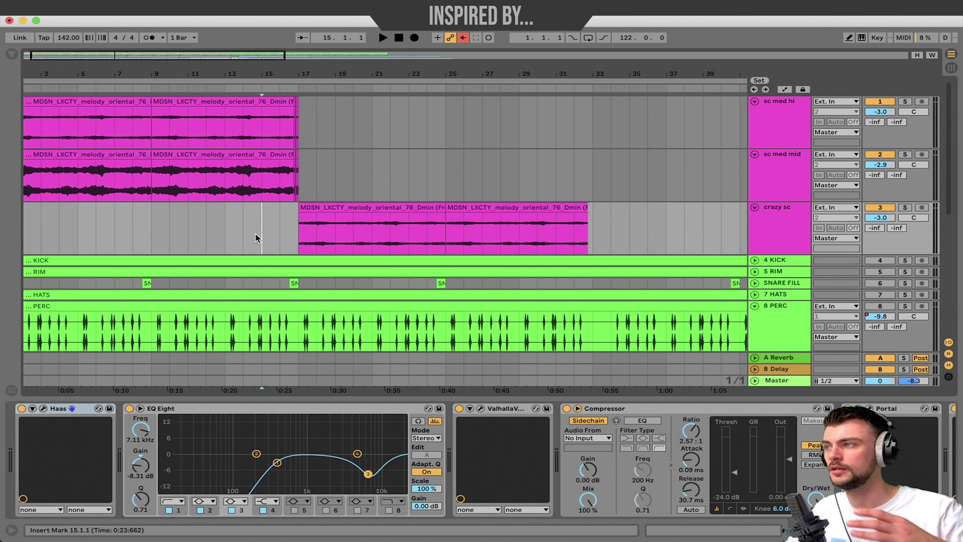
{"action": "scroll", "coordinate": [257, 238], "scroll_direction": "down", "scroll_amount": 3}
{"action": "key", "text": "space"}
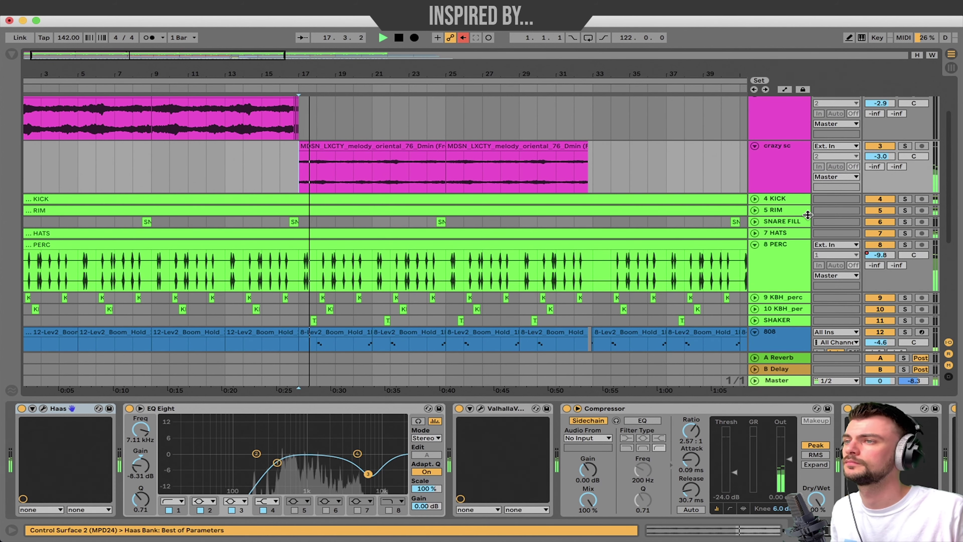
Collapse the sc med hi, sc med mid, crazy sc and 808 tracks, and stop the playback.
{"action": "scroll", "coordinate": [722, 231], "scroll_direction": "up", "scroll_amount": 1}
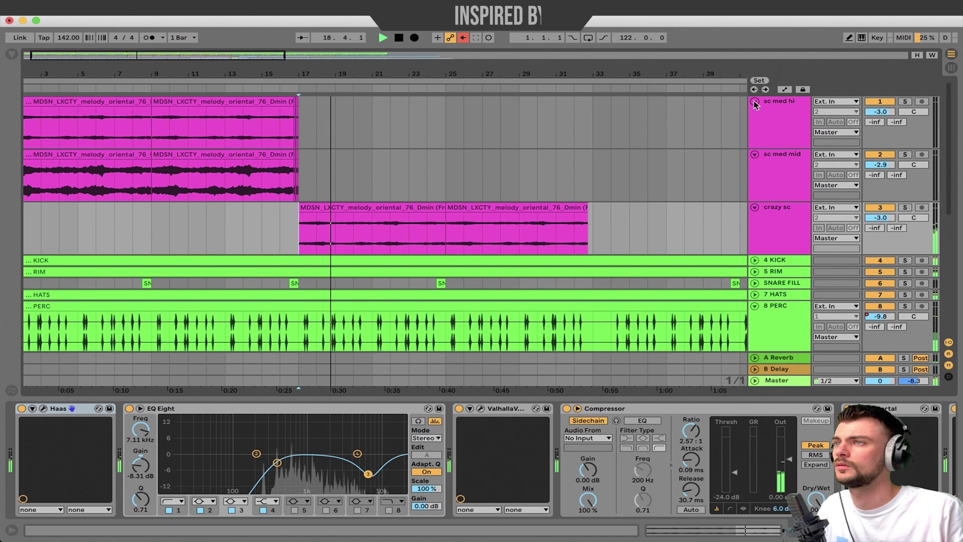
{"action": "scroll", "coordinate": [753, 113], "scroll_direction": "up", "scroll_amount": 1}
{"action": "left_click", "coordinate": [754, 113]}
{"action": "left_click", "coordinate": [755, 125]}
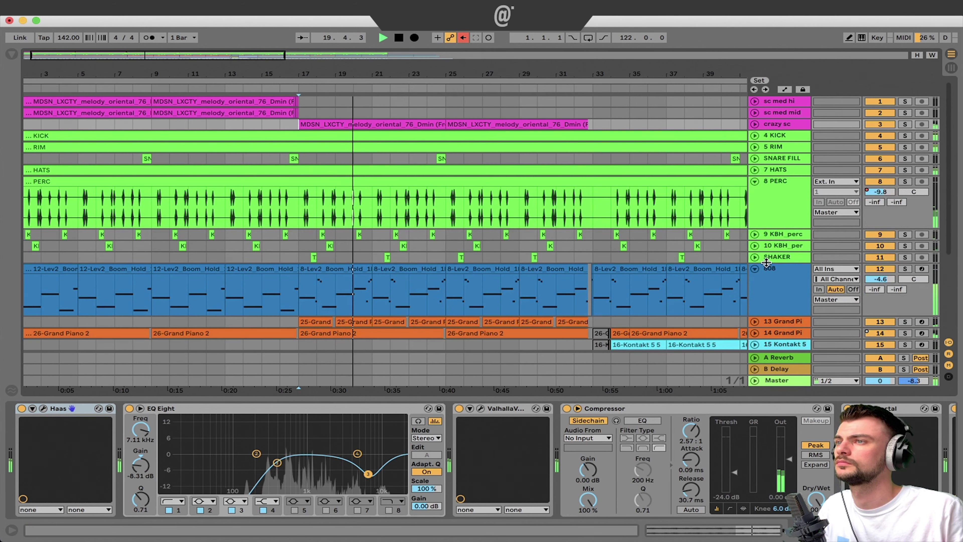
{"action": "left_click", "coordinate": [754, 269]}
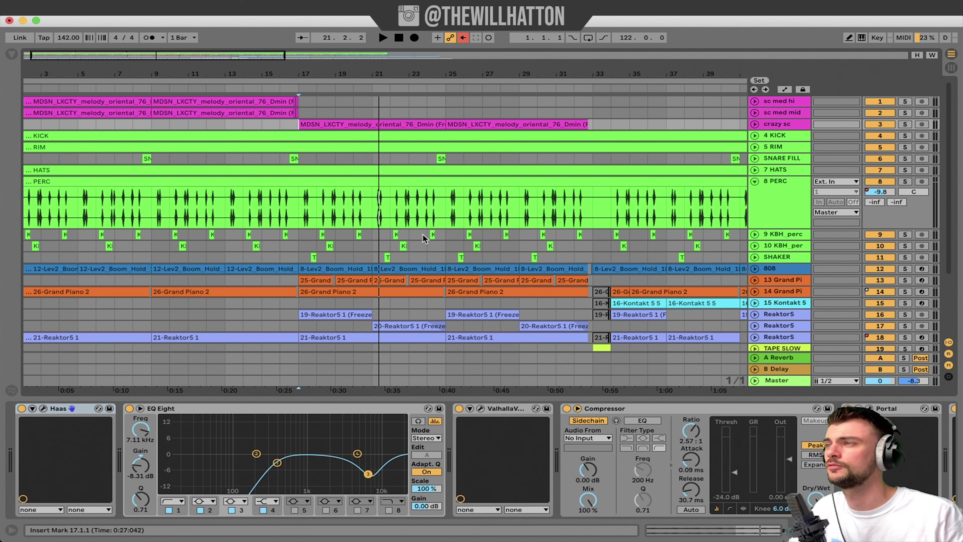
{"action": "key", "text": "space"}
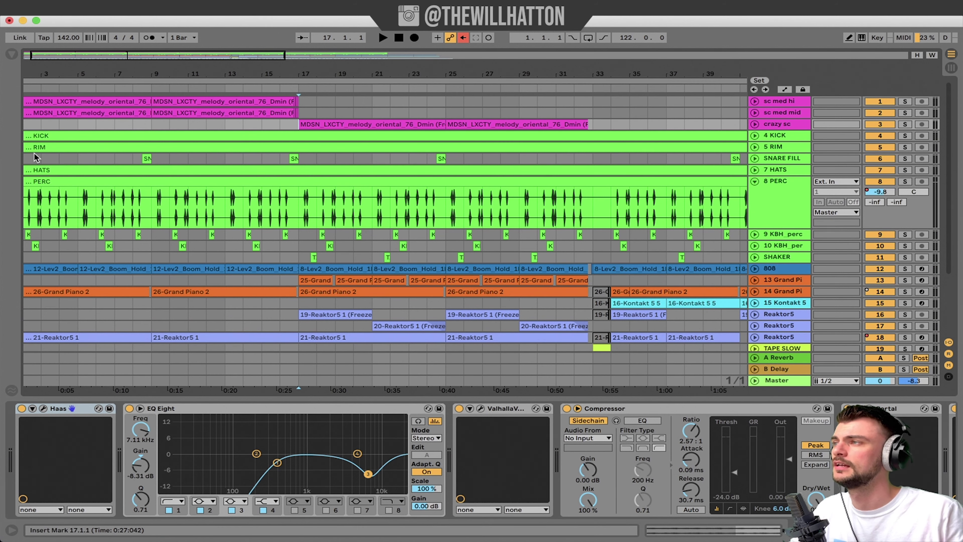
Delete the sc med hi and sc med mid melodies from bar 1 to bar 5.
{"action": "scroll", "coordinate": [69, 153], "scroll_direction": "down", "scroll_amount": 3}
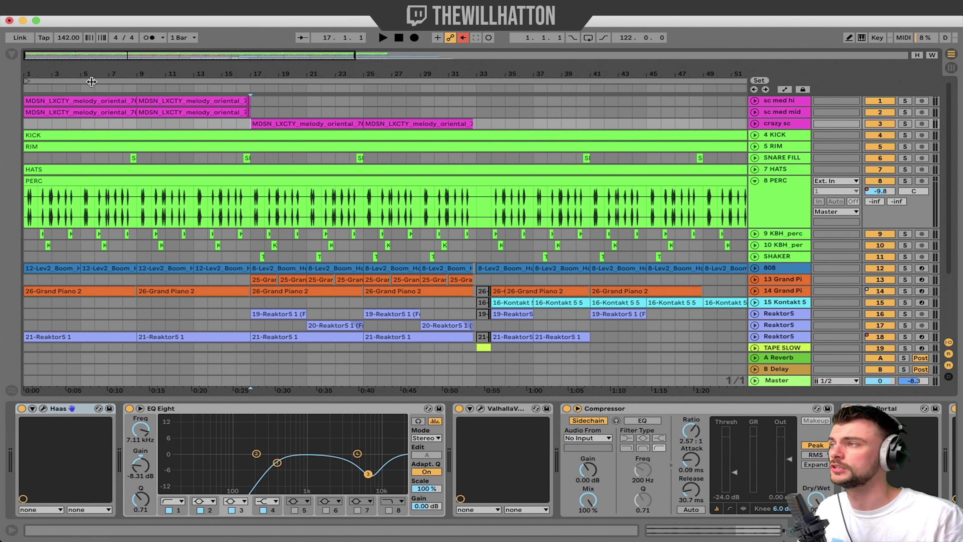
{"action": "left_click_drag", "start_coordinate": [83, 127], "coordinate": [24, 101]}
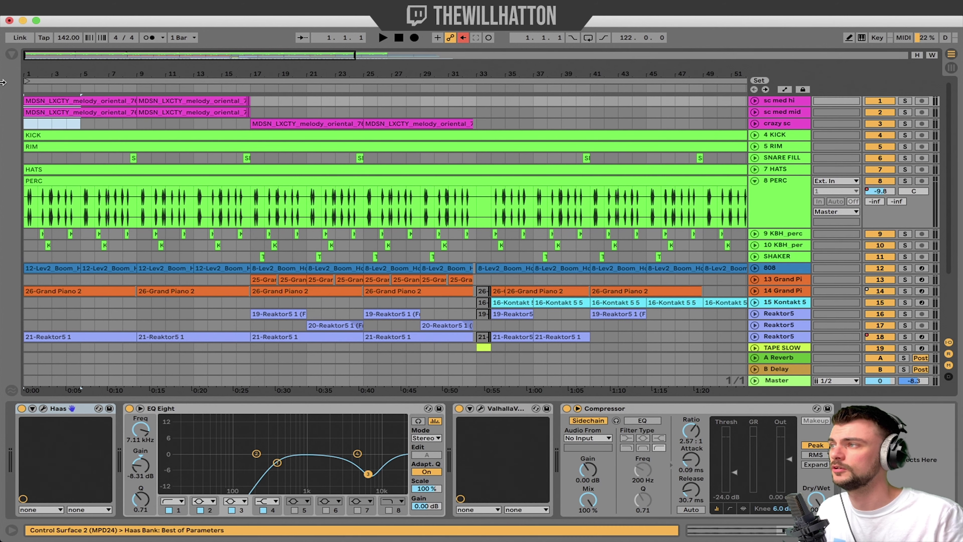
{"action": "key", "text": "Delete"}
{"action": "left_click", "coordinate": [26, 113]}
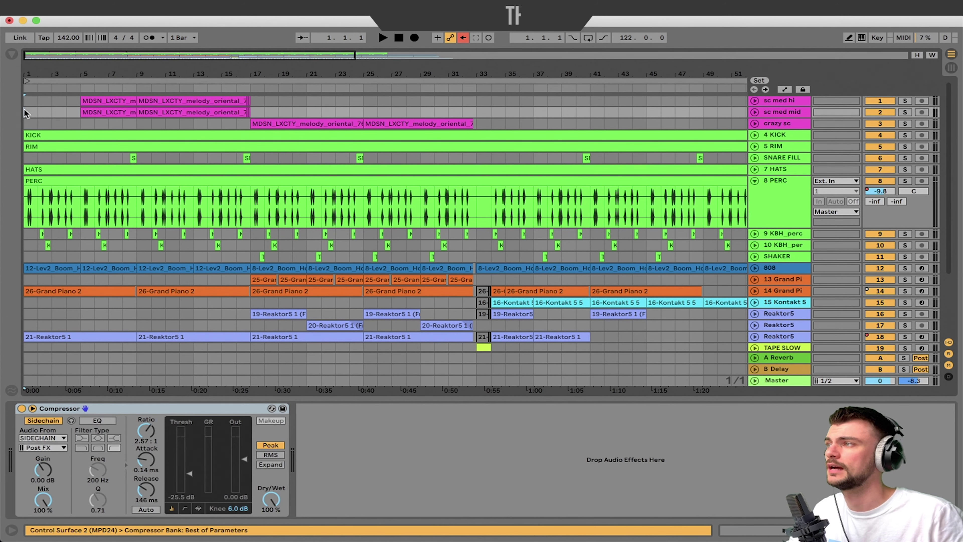
Play the intro from bar 1, and audition the soloed sc med mid melody from bar 5.
{"action": "key", "text": "space"}
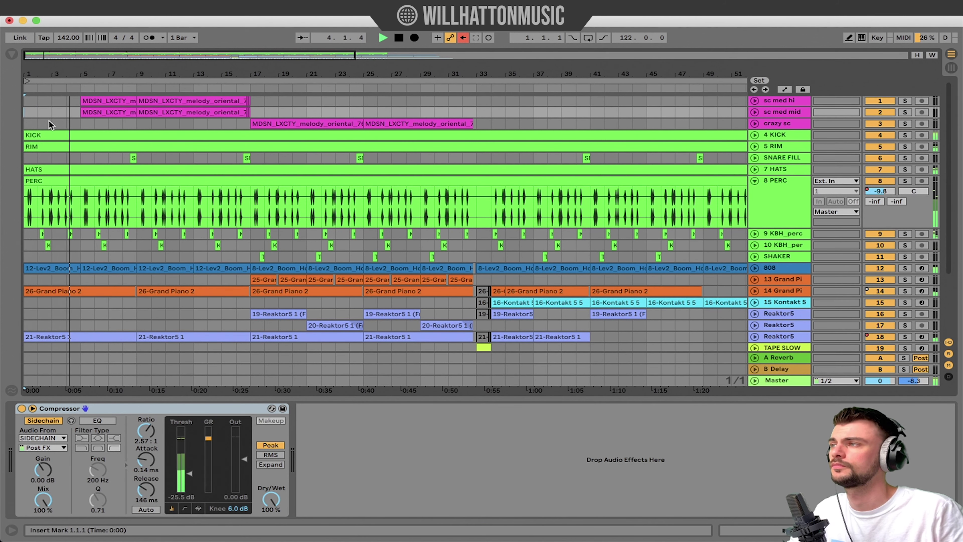
{"action": "key", "text": "space"}
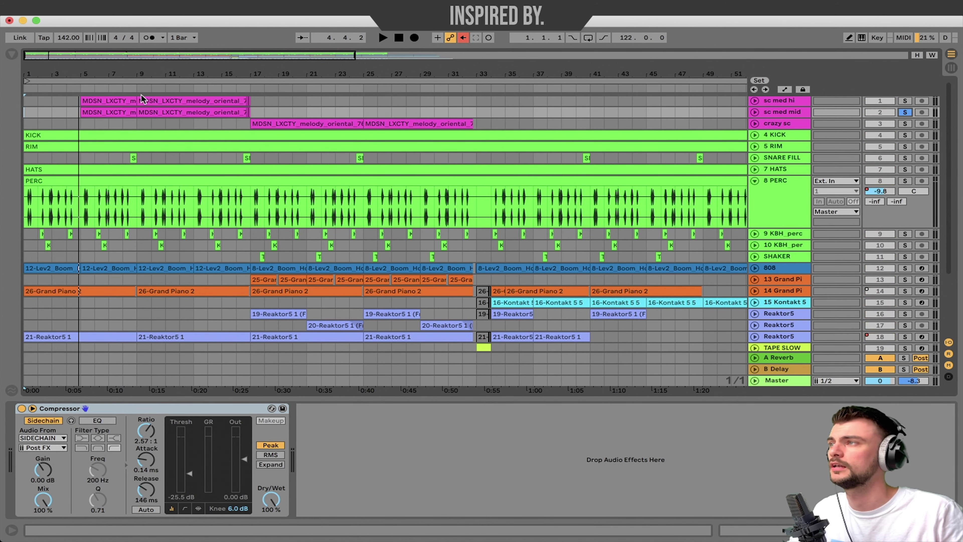
{"action": "key", "text": "space"}
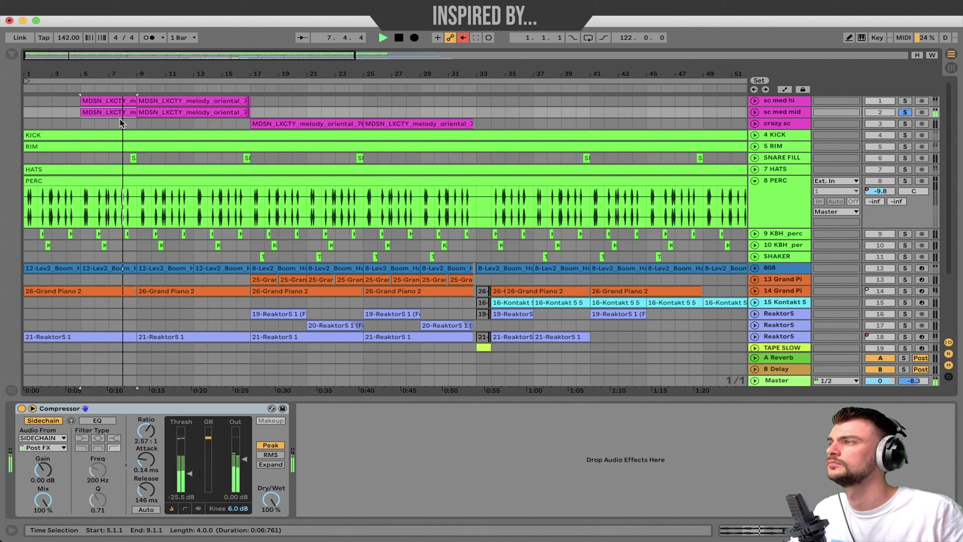
{"action": "key", "text": "space"}
Rework both sc med melodies into four one-bar clips from bar 5 to 9, and delete sc med mid's clip from bar 9.
{"action": "mouse_move", "coordinate": [121, 123]}
{"action": "left_mouse_down"}
{"action": "mouse_move", "coordinate": [109, 124]}
{"action": "mouse_move", "coordinate": [113, 101]}
{"action": "mouse_move", "coordinate": [90, 102]}
{"action": "mouse_move", "coordinate": [132, 103]}
{"action": "left_mouse_up"}
{"action": "left_click", "coordinate": [110, 100]}
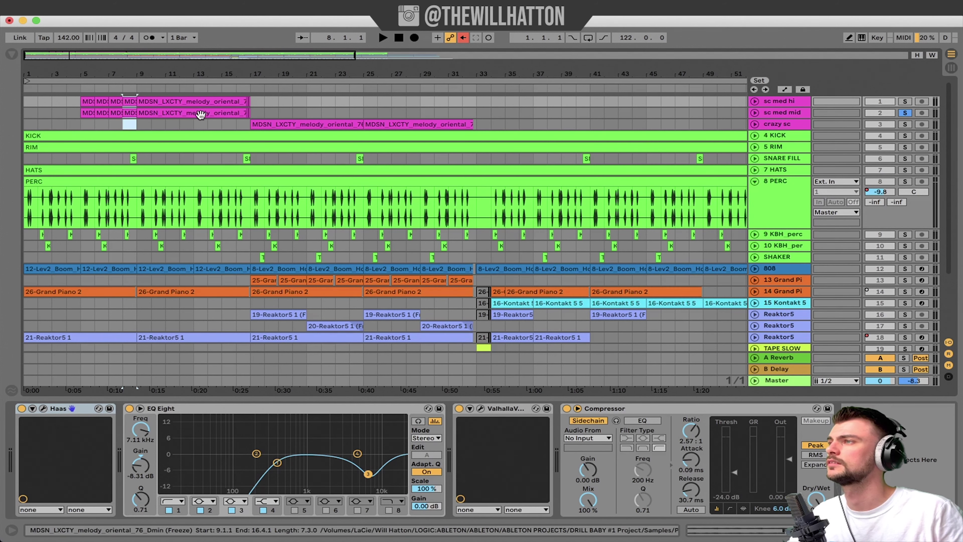
{"action": "left_click", "coordinate": [201, 115]}
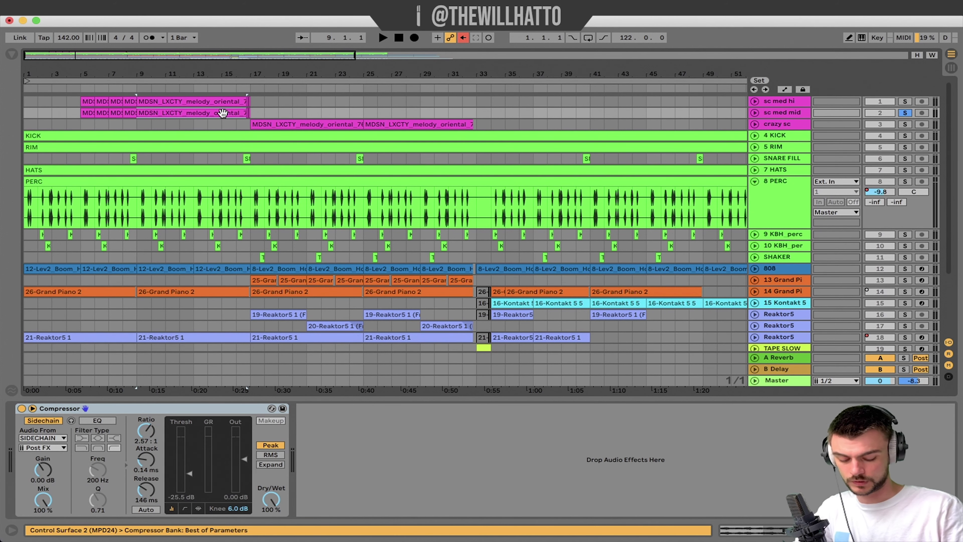
{"action": "key", "text": "Delete"}
{"action": "left_click_drag", "start_coordinate": [261, 114], "coordinate": [232, 114]}
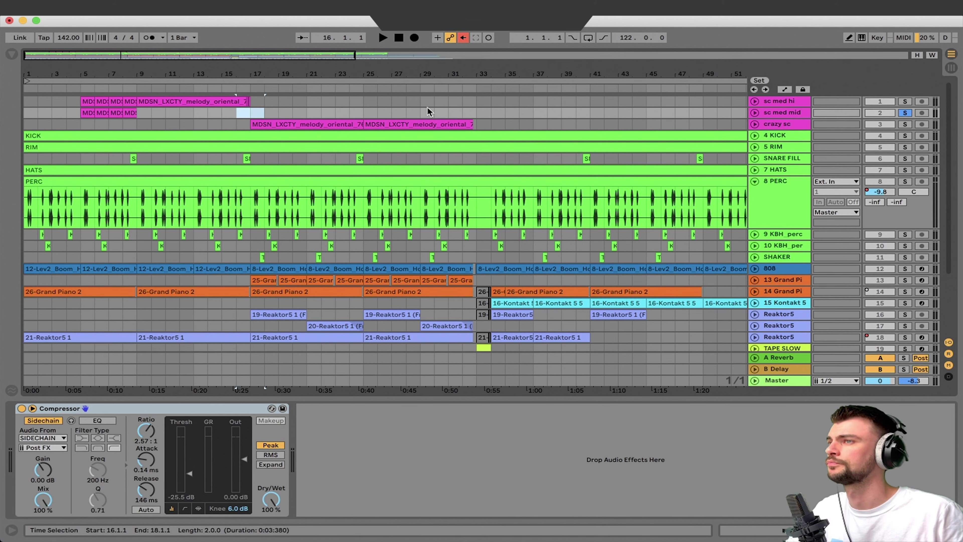
Automate a volume rise from bar 5 to bar 9, starting at -13.7 dB on sc med hi and -13.0 dB on sc med mid.
{"action": "left_click", "coordinate": [754, 101]}
{"action": "left_click", "coordinate": [755, 154]}
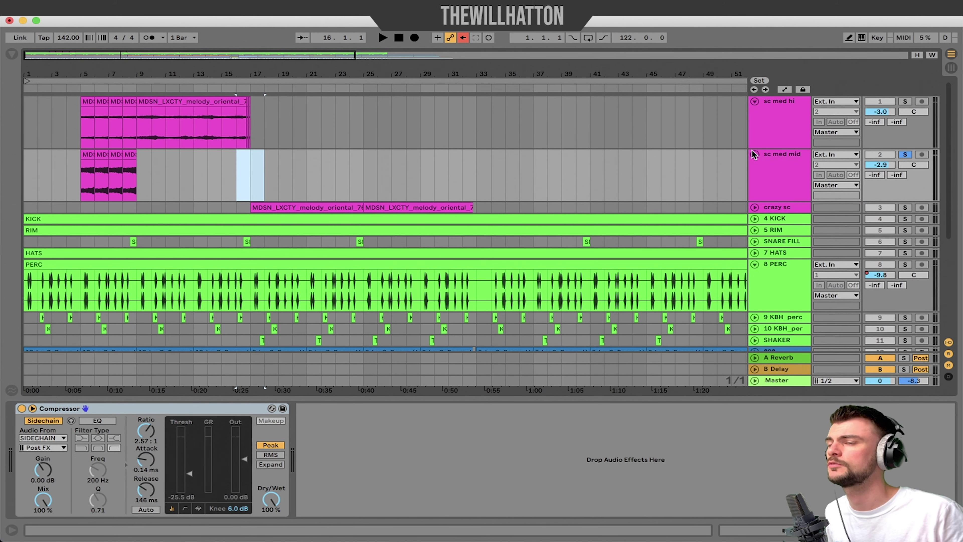
{"action": "left_click", "coordinate": [782, 161]}
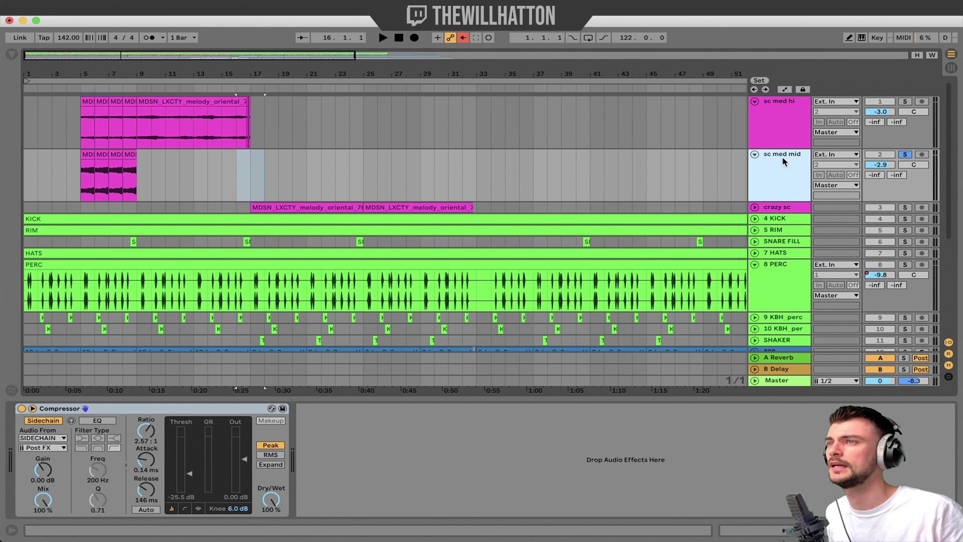
{"action": "key", "text": "a"}
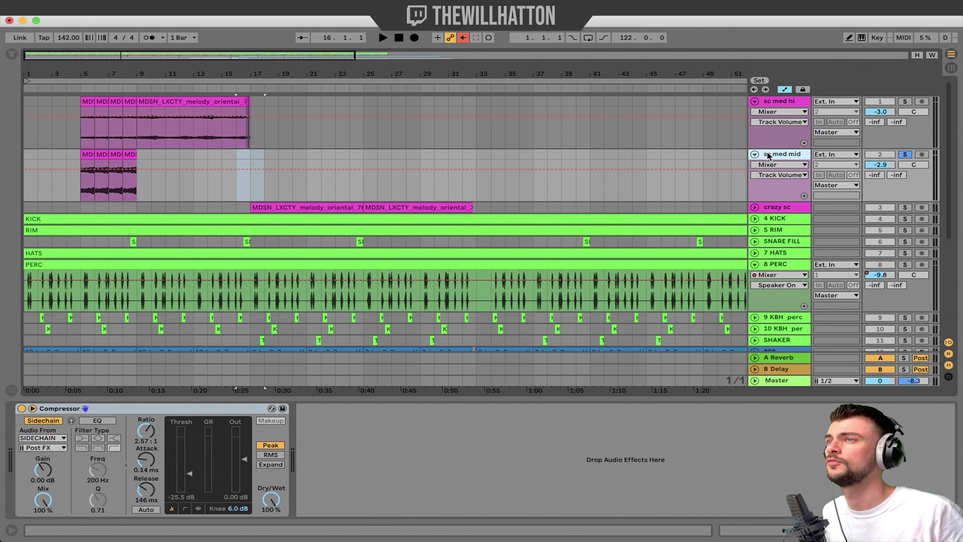
{"action": "left_click", "coordinate": [95, 121]}
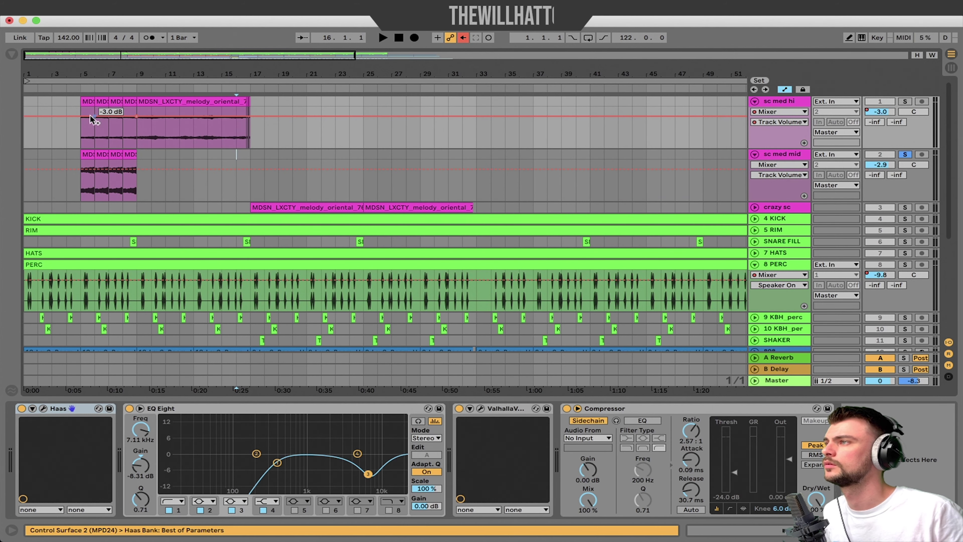
{"action": "left_click_drag", "start_coordinate": [81, 118], "coordinate": [81, 122]}
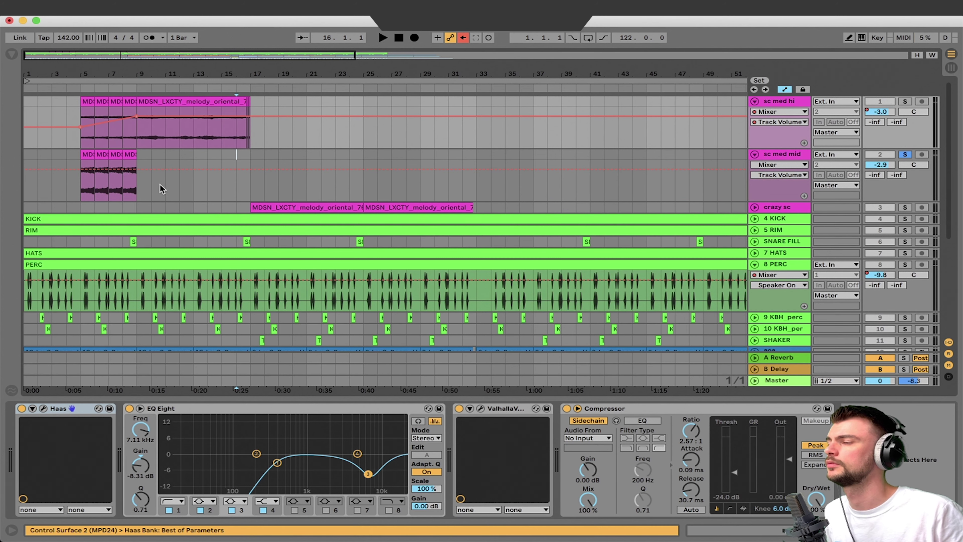
{"action": "left_click", "coordinate": [146, 173]}
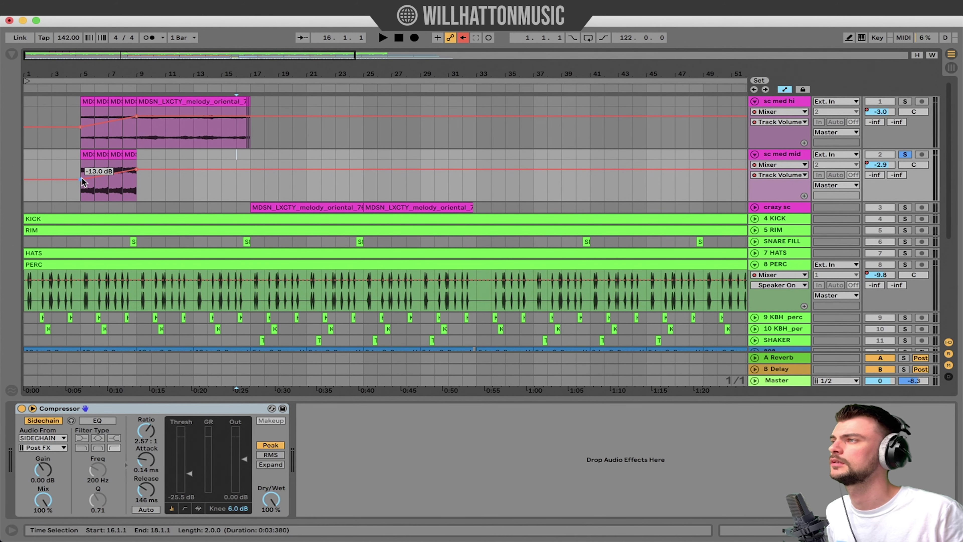
{"action": "key", "text": "a"}
Lower the fade start levels to -18.5 dB on sc med hi and -17.0 dB on sc med mid, and play the unsoloed mix from bar 3.
{"action": "left_click", "coordinate": [75, 124]}
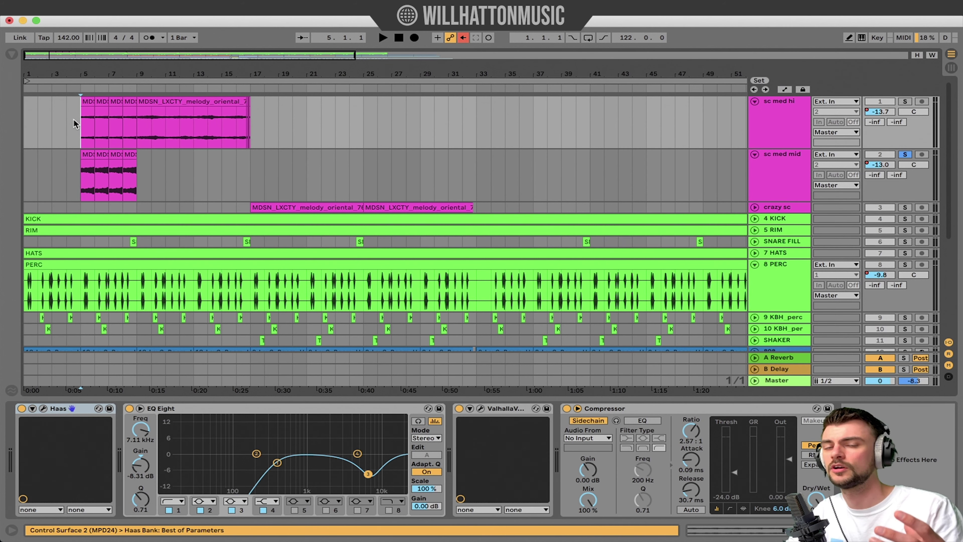
{"action": "key", "text": "space"}
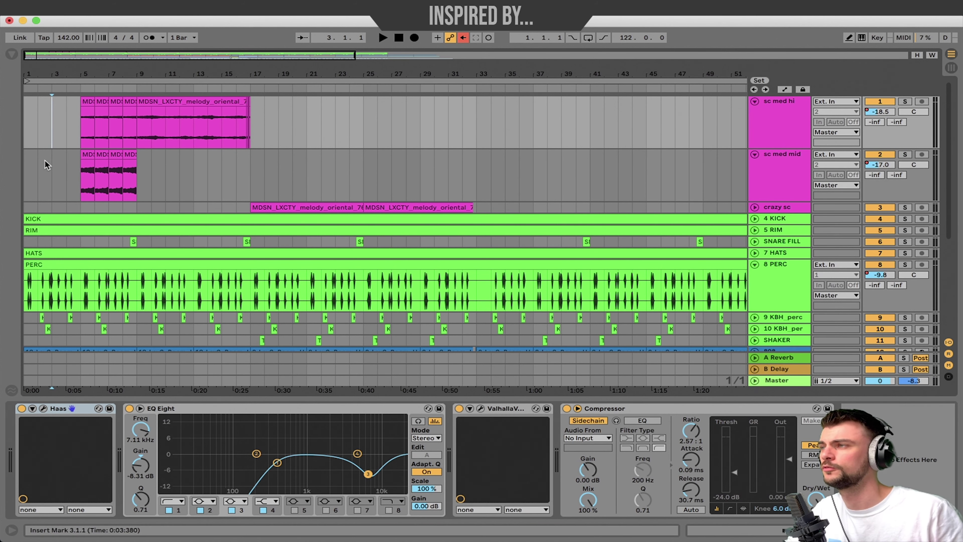
{"action": "left_click", "coordinate": [57, 159]}
{"action": "key", "text": "space"}
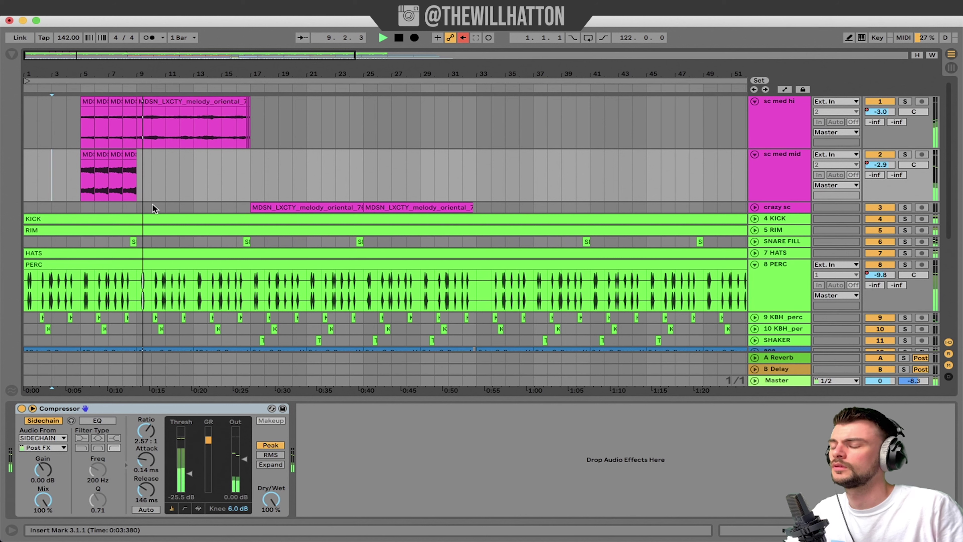
{"action": "key", "text": "space"}
Highlight the one-bar melody clips at bars 5 to 9 on both sc med tracks, and select the empty bars 1 to 5.
{"action": "left_click", "coordinate": [136, 169]}
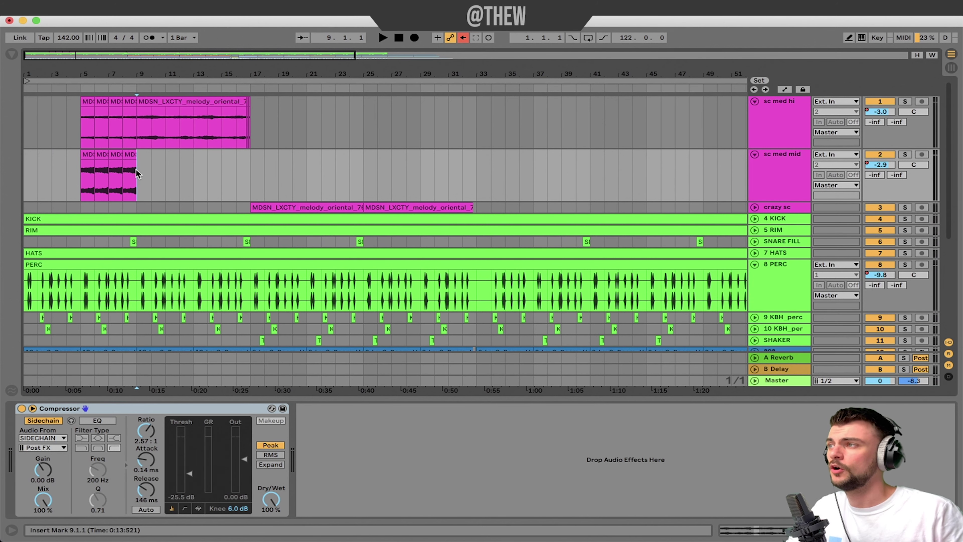
{"action": "left_click_drag", "start_coordinate": [84, 118], "coordinate": [133, 177]}
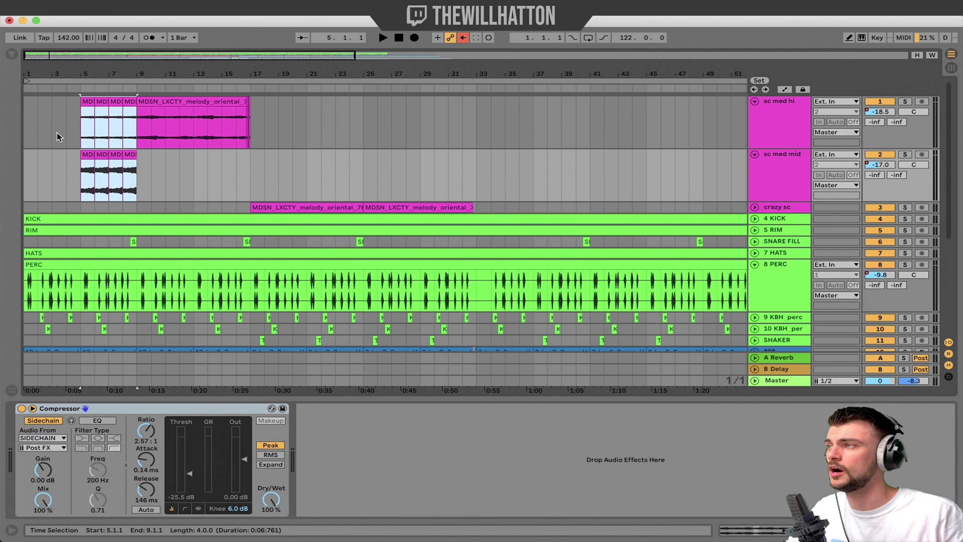
{"action": "left_click_drag", "start_coordinate": [80, 129], "coordinate": [2, 157]}
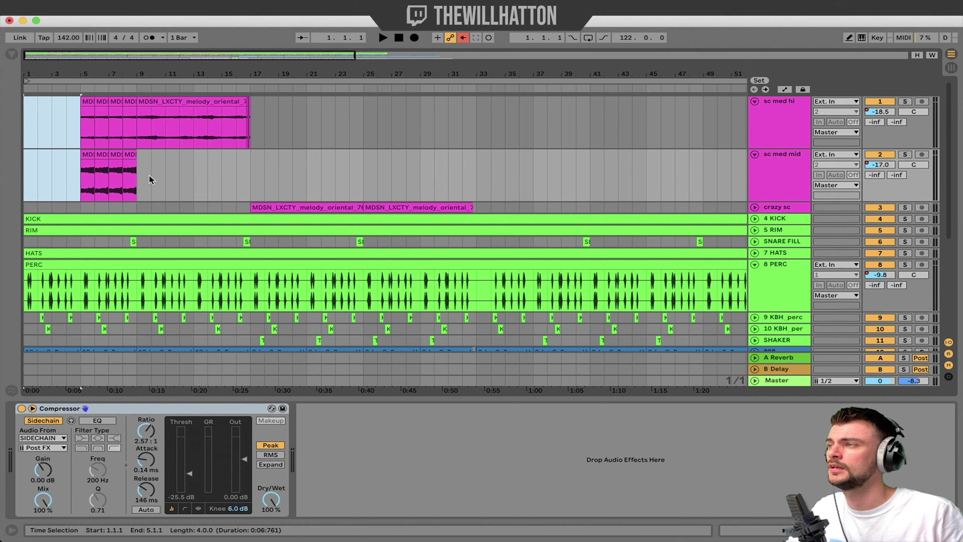
Clear the KICK and RIM from bar 9 to 16.3, and delete the 9 KBH_perc clips near bars 10 and 16.
{"action": "left_click_drag", "start_coordinate": [139, 185], "coordinate": [242, 243]}
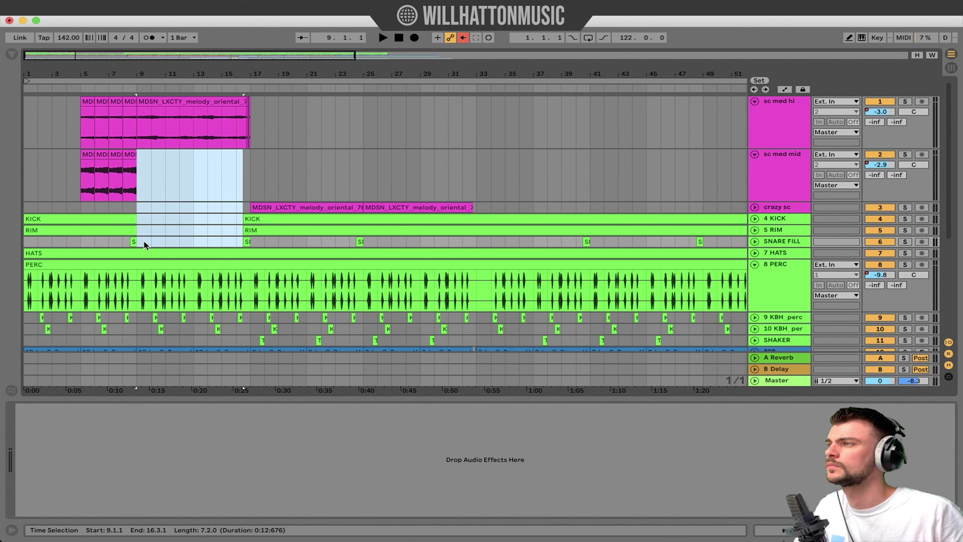
{"action": "left_click", "coordinate": [244, 319]}
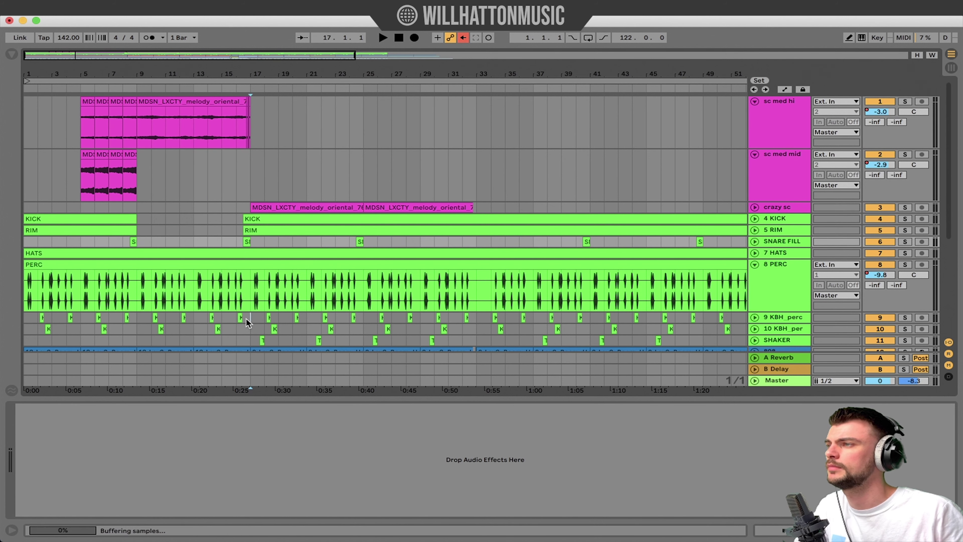
{"action": "left_click", "coordinate": [155, 318]}
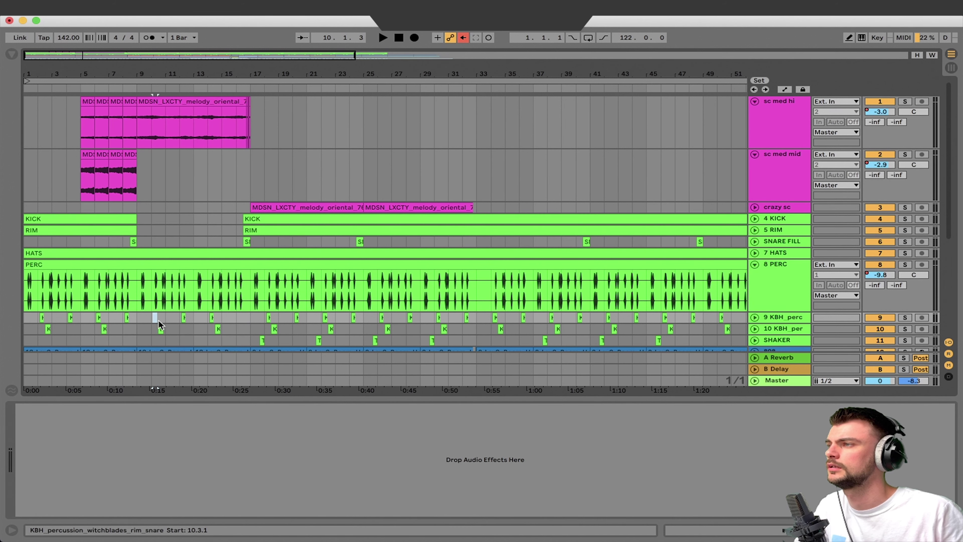
Delete the PERC audio from bar 9 to bar 17.
{"action": "left_click", "coordinate": [137, 294]}
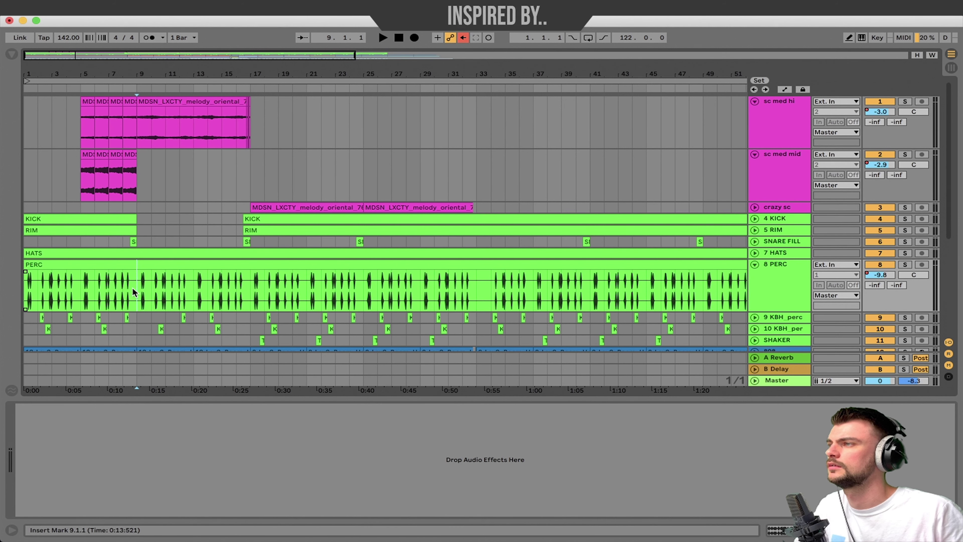
{"action": "left_click_drag", "start_coordinate": [135, 292], "coordinate": [249, 286]}
{"action": "key", "text": "Delete"}
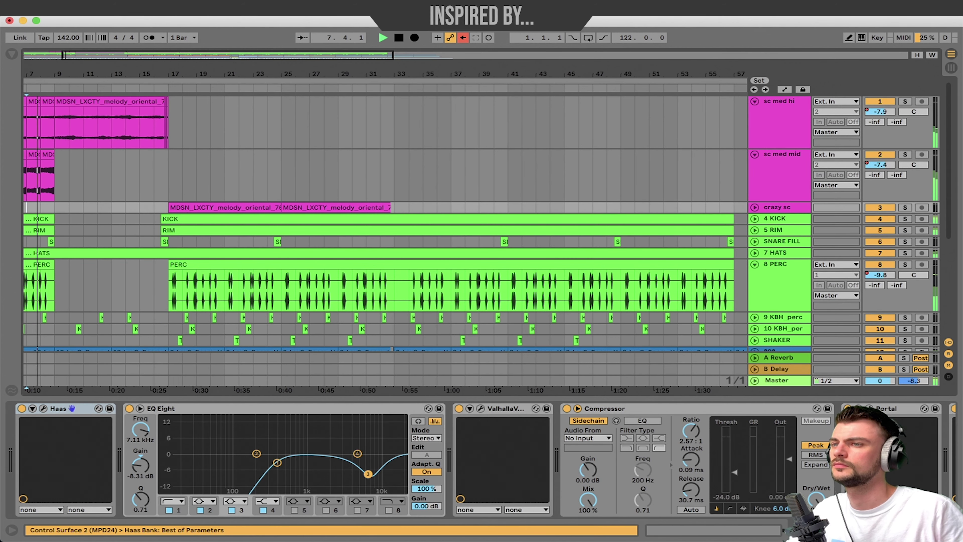
Open the DJMFilter on the HATS track during playback and lower its low-pass cutoff to 8229.
{"action": "key", "text": "super+alt+l"}
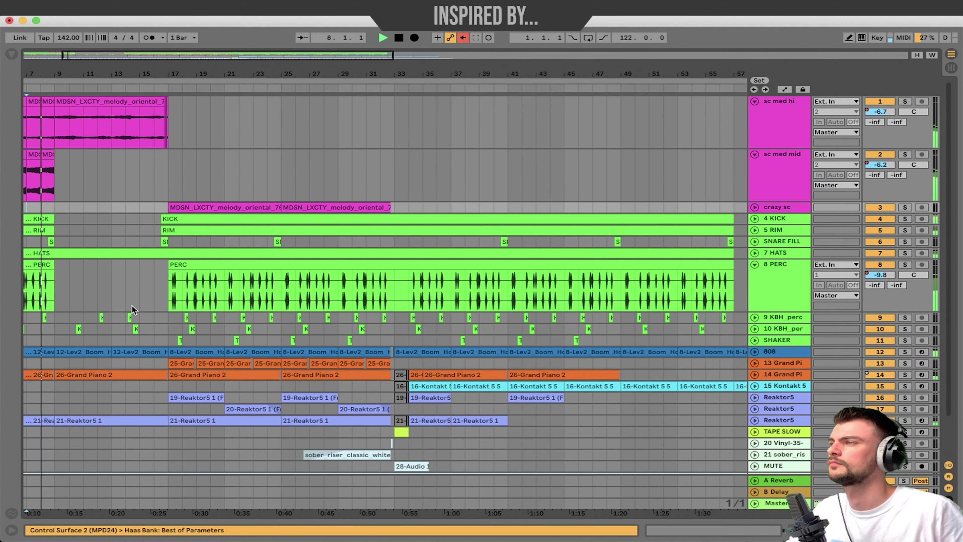
{"action": "double_click", "coordinate": [775, 254]}
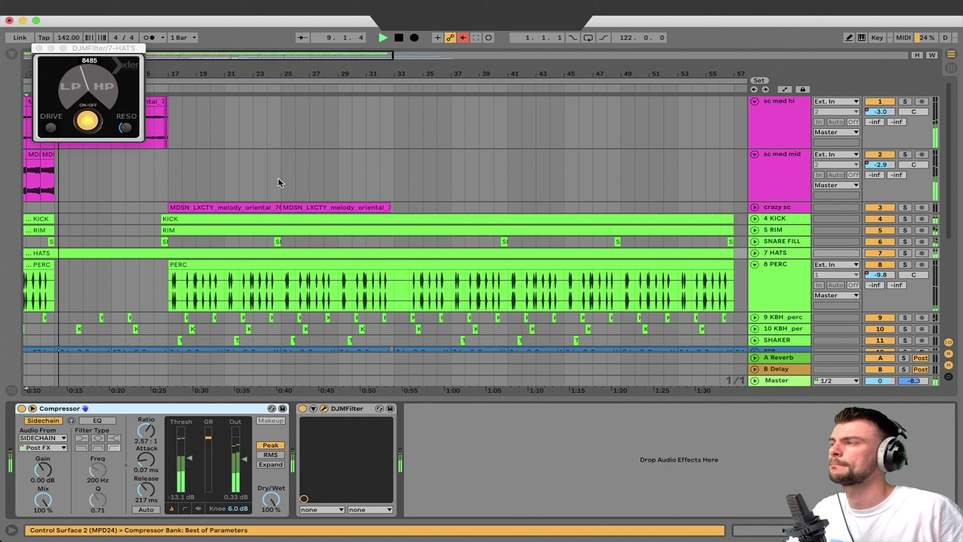
{"action": "mouse_move", "coordinate": [87, 76]}
{"action": "left_mouse_down"}
{"action": "mouse_move", "coordinate": [88, 101]}
{"action": "mouse_move", "coordinate": [85, 74]}
{"action": "left_mouse_up"}
Delete the HATS from bar 16 to bar 17 and listen on through the drop at bar 17.
{"action": "left_click_drag", "start_coordinate": [160, 265], "coordinate": [166, 250]}
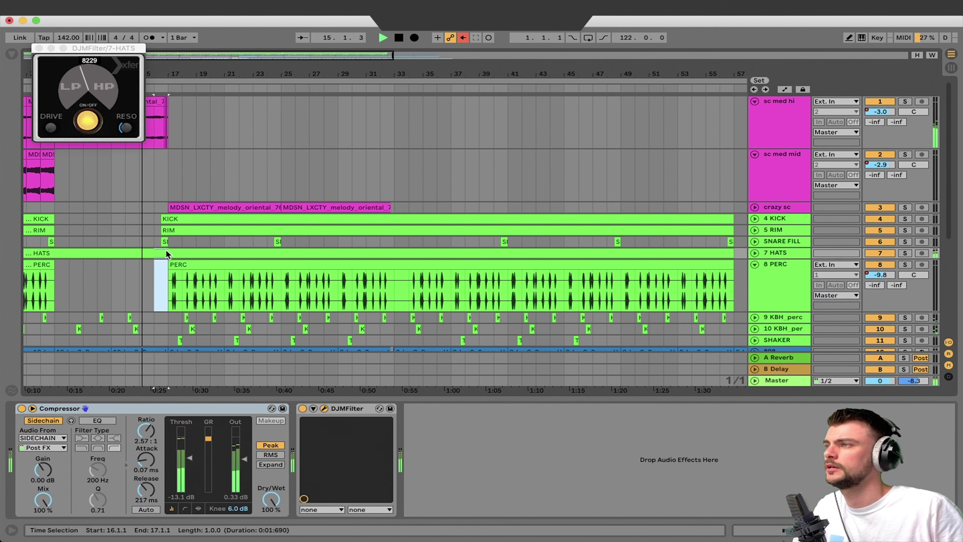
{"action": "key", "text": "Delete"}
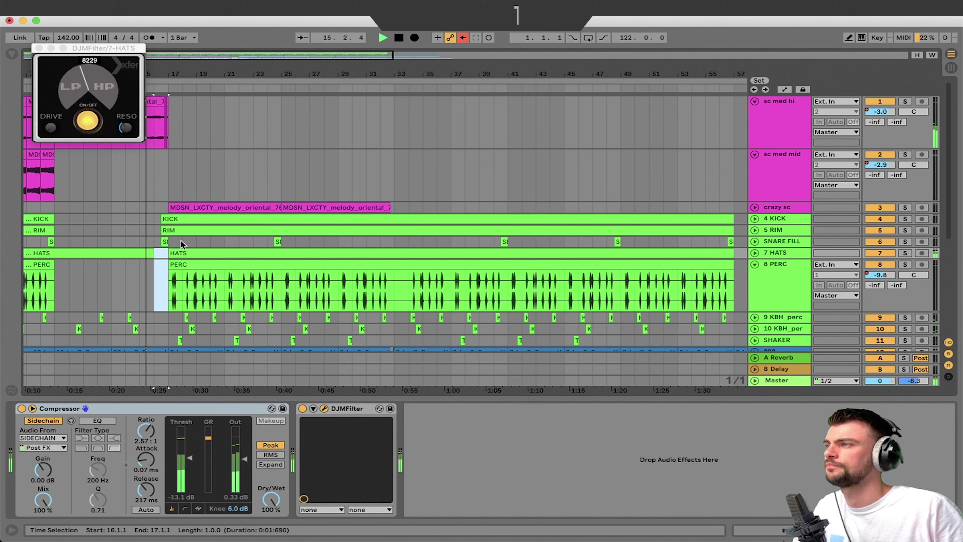
{"action": "left_click", "coordinate": [279, 139]}
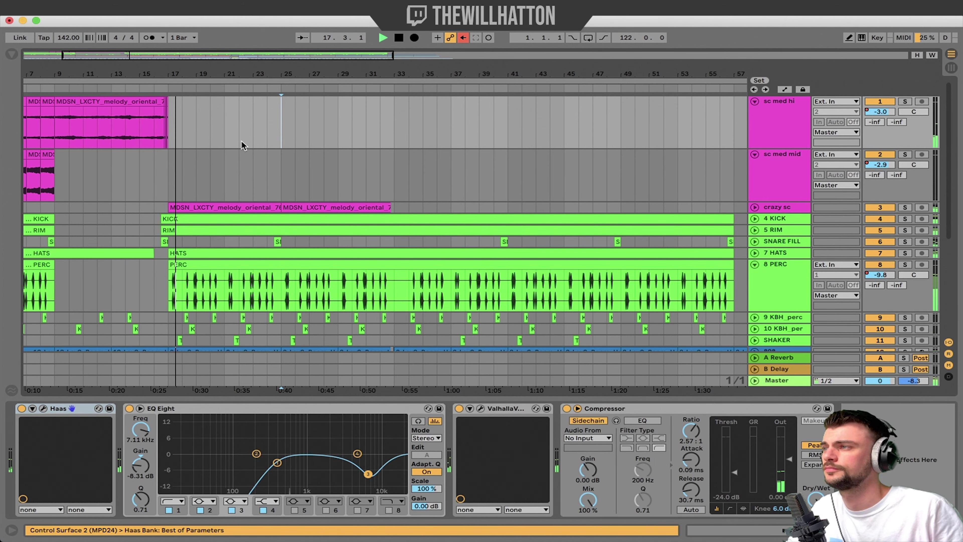
{"action": "scroll", "coordinate": [238, 158], "scroll_direction": "down", "scroll_amount": 5}
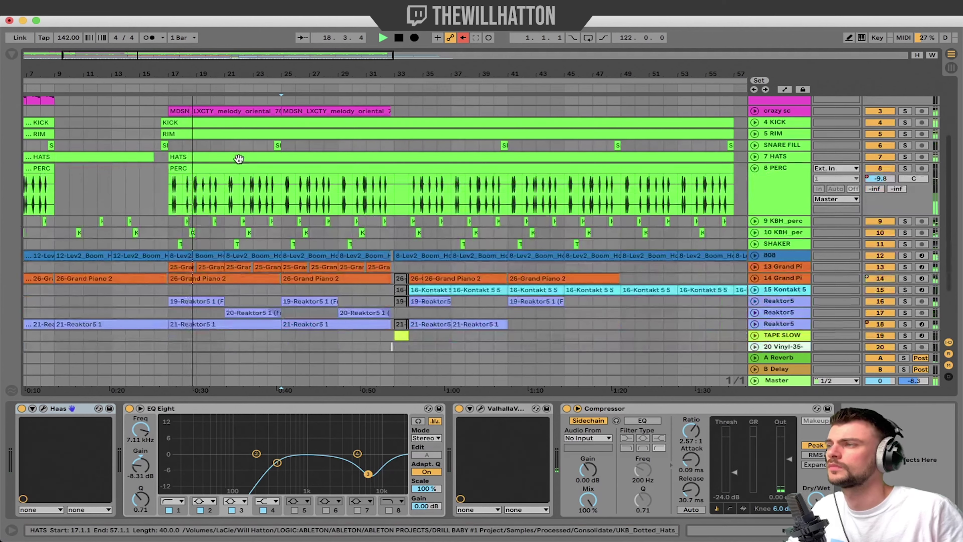
{"action": "scroll", "coordinate": [268, 182], "scroll_direction": "up", "scroll_amount": 5}
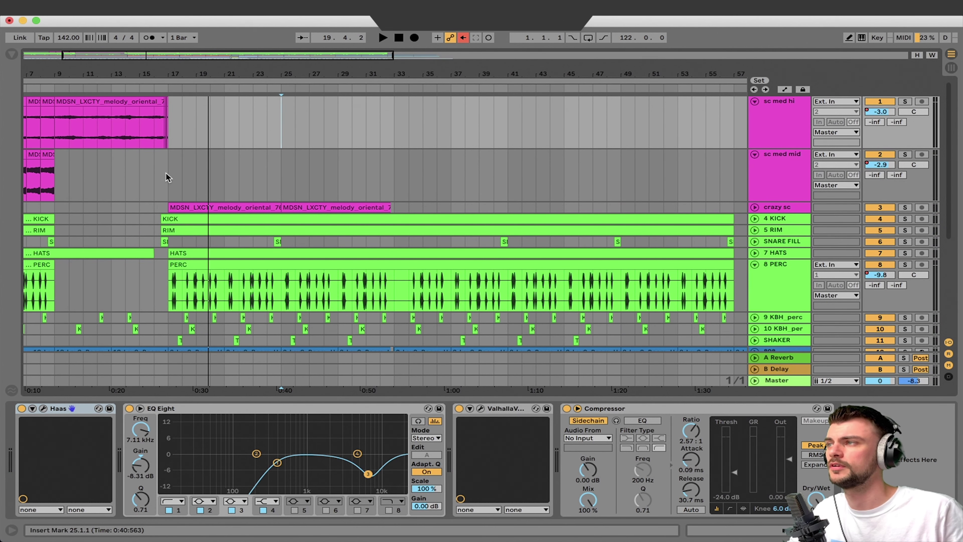
Highlight the stretch from bar 17 to about bar 34 on sc med mid and look over the remaining tracks.
{"action": "left_click_drag", "start_coordinate": [168, 178], "coordinate": [408, 178]}
{"action": "left_click", "coordinate": [503, 181]}
{"action": "scroll", "coordinate": [502, 227], "scroll_direction": "down", "scroll_amount": 5}
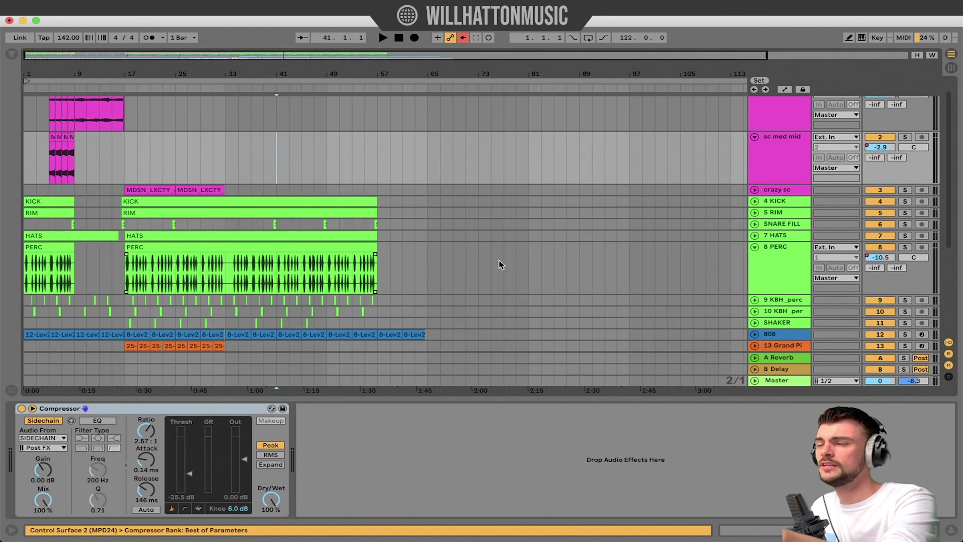
{"action": "scroll", "coordinate": [501, 264], "scroll_direction": "down", "scroll_amount": 8}
{"action": "left_click", "coordinate": [362, 228]}
{"action": "scroll", "coordinate": [363, 228], "scroll_direction": "up", "scroll_amount": 4}
{"action": "scroll", "coordinate": [363, 228], "scroll_direction": "up", "scroll_amount": 2}
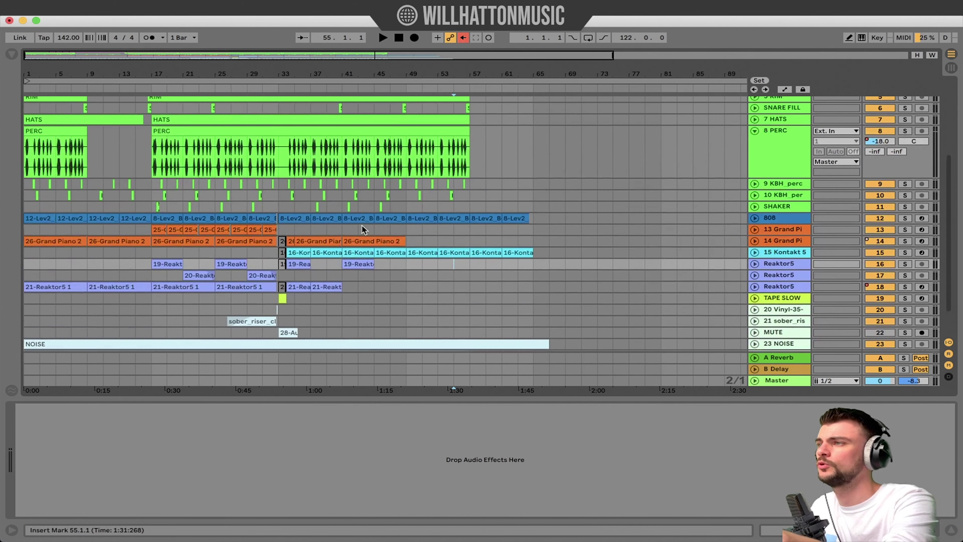
Select the TAPE SLOW clip at bar 33 and play the transition from bar 31.
{"action": "left_click", "coordinate": [271, 208]}
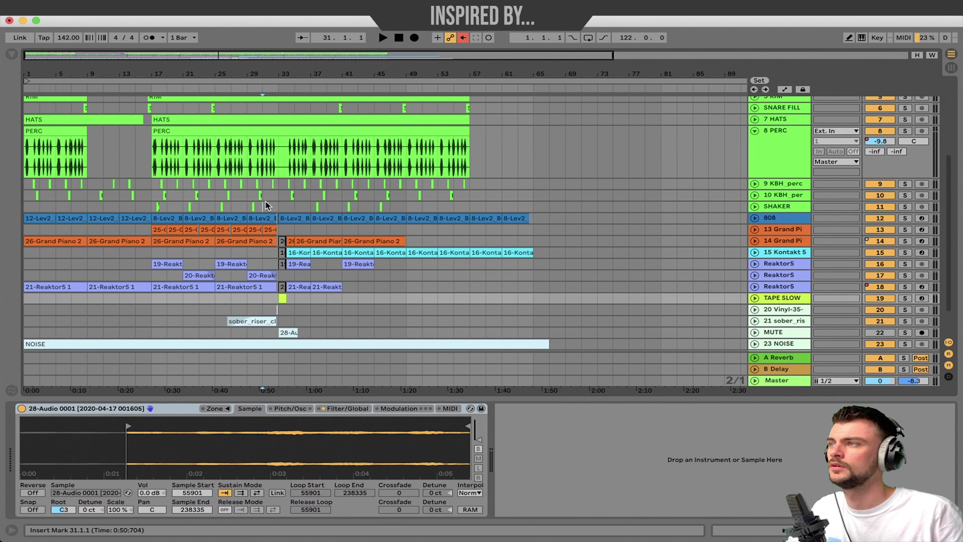
{"action": "left_click", "coordinate": [268, 204]}
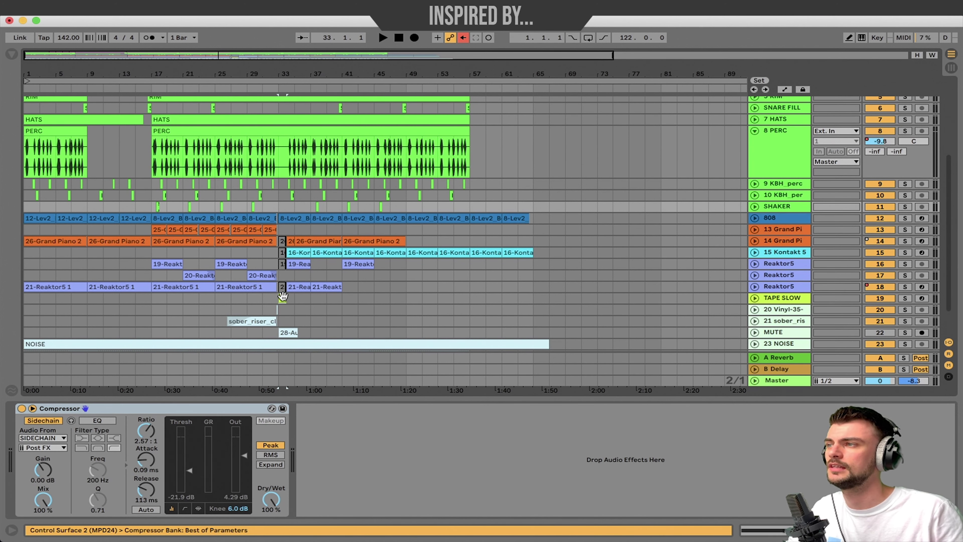
{"action": "left_click", "coordinate": [282, 297]}
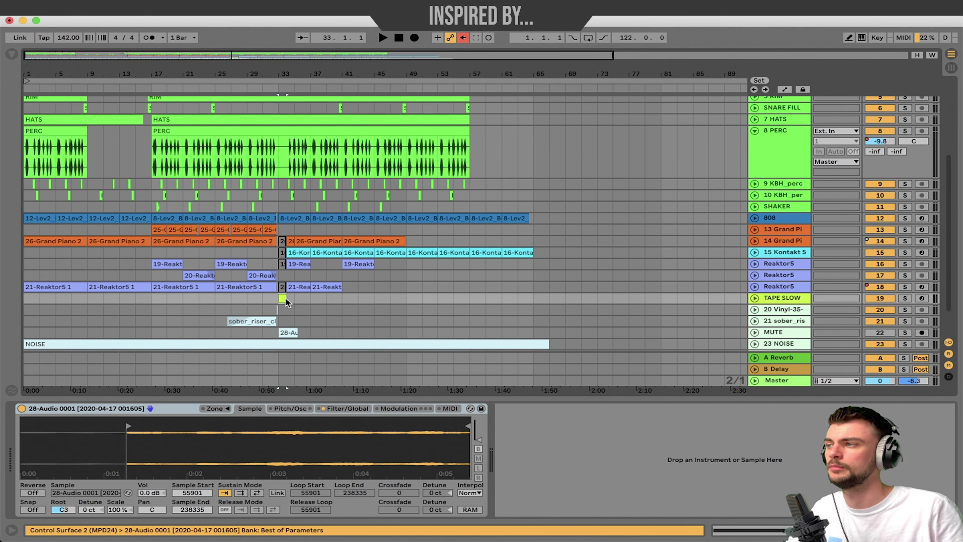
{"action": "left_click", "coordinate": [266, 252]}
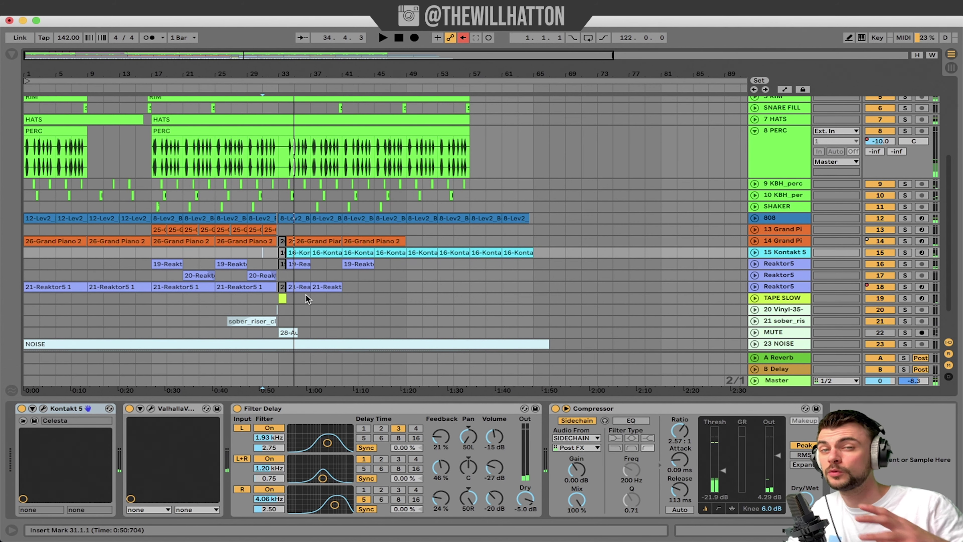
Highlight the muted melody clips in bar 33 and open the TAPE SLOW clip's pitch bend envelope.
{"action": "scroll", "coordinate": [307, 300], "scroll_direction": "up", "scroll_amount": 6}
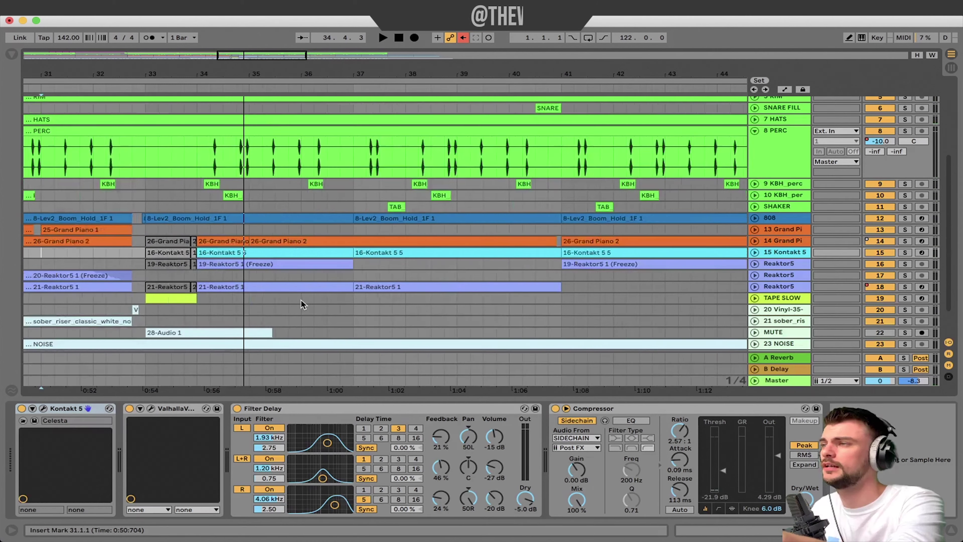
{"action": "scroll", "coordinate": [301, 303], "scroll_direction": "left", "scroll_amount": 3}
{"action": "left_click_drag", "start_coordinate": [284, 289], "coordinate": [333, 239]}
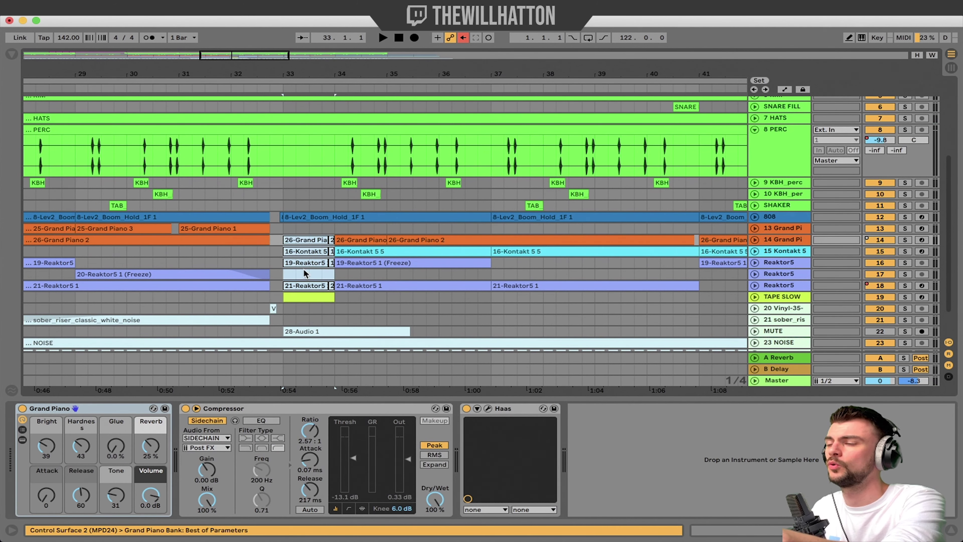
{"action": "left_click", "coordinate": [316, 302]}
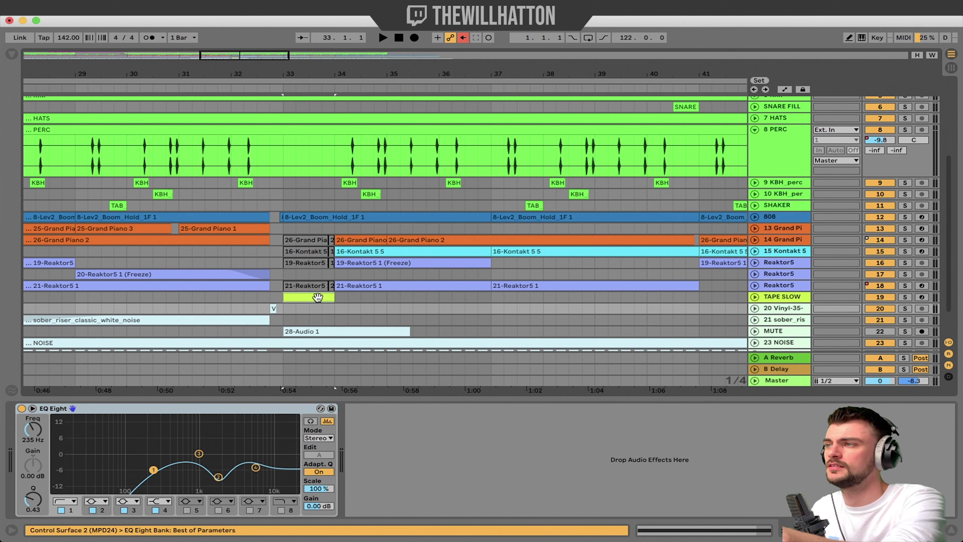
{"action": "double_click", "coordinate": [318, 297]}
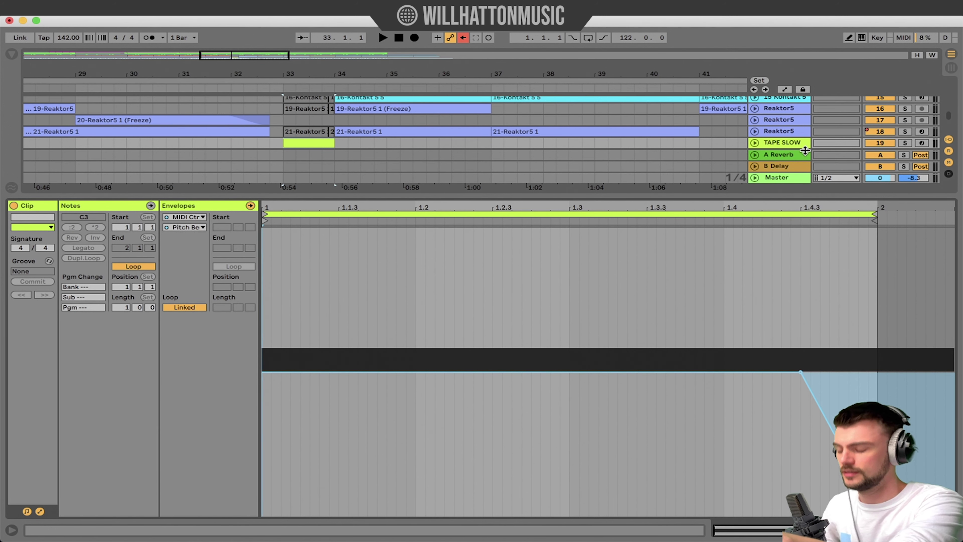
Play the soloed TAPE SLOW clip from bar 33 and close its clip view.
{"action": "left_click", "coordinate": [286, 144]}
{"action": "key", "text": "space"}
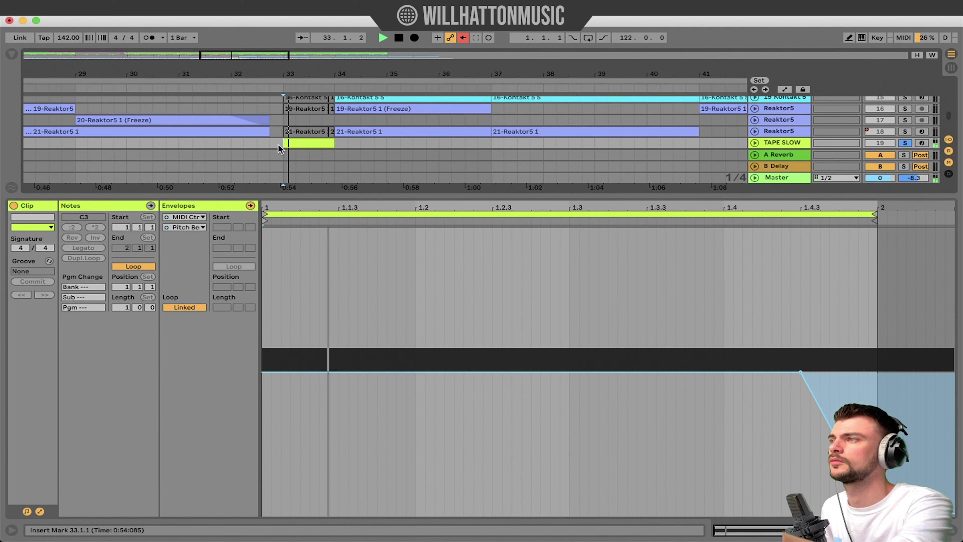
{"action": "key", "text": "space"}
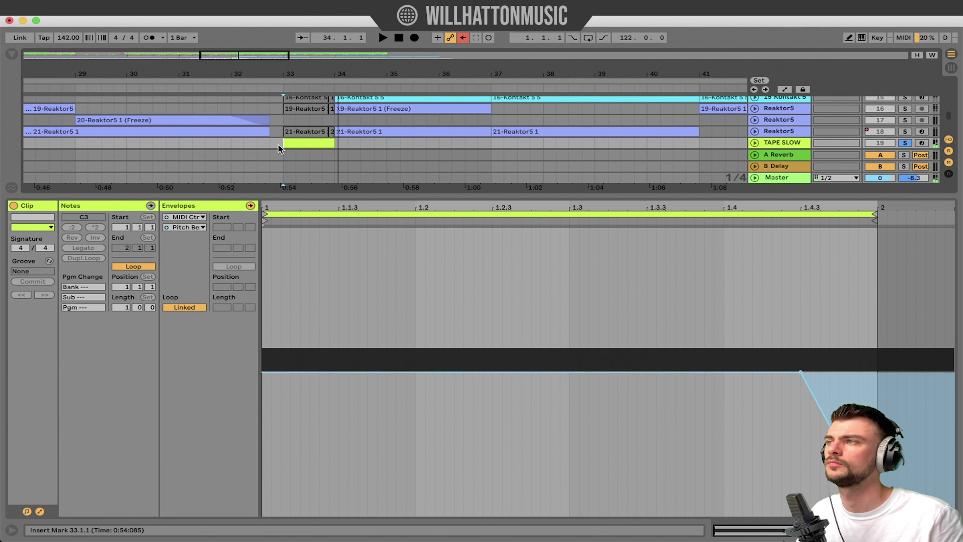
{"action": "left_click", "coordinate": [952, 530]}
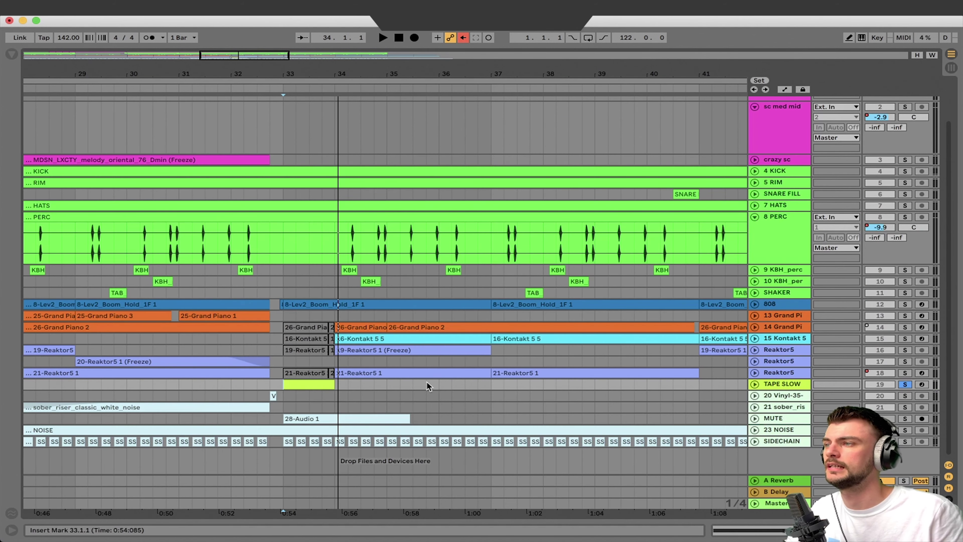
Play the 15 Kontakt 5 track soloed from bar 34, and unsolo it to hear the full mix.
{"action": "left_click", "coordinate": [426, 396]}
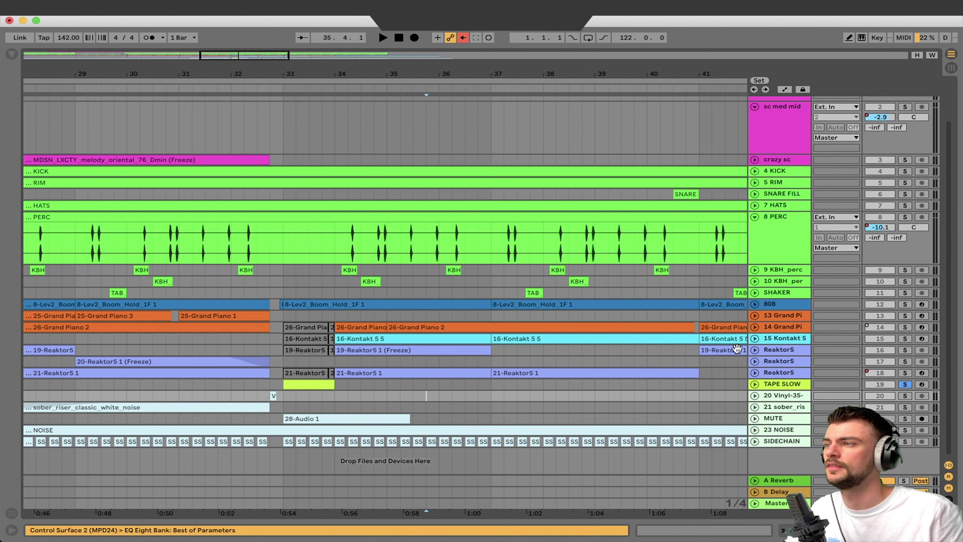
{"action": "left_click", "coordinate": [794, 340]}
{"action": "left_click", "coordinate": [335, 315]}
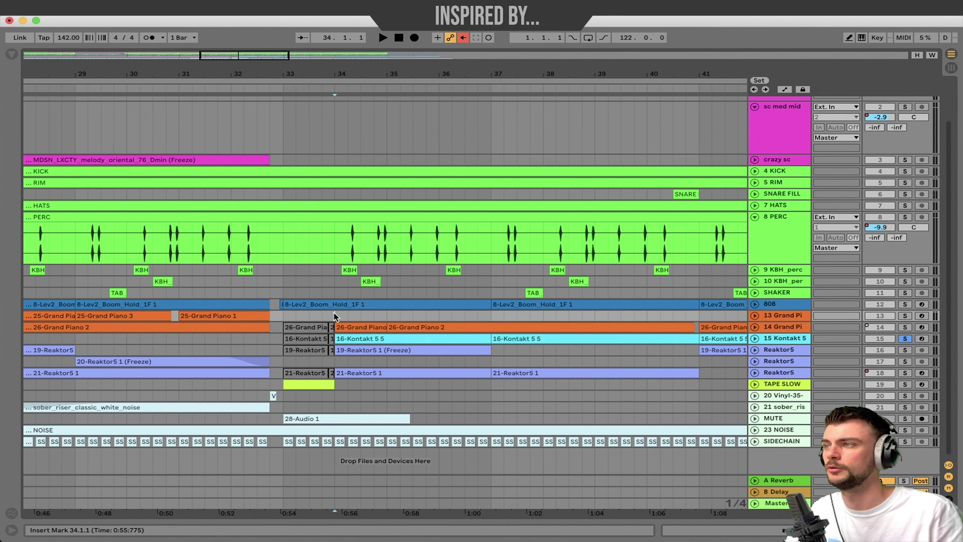
{"action": "key", "text": "space"}
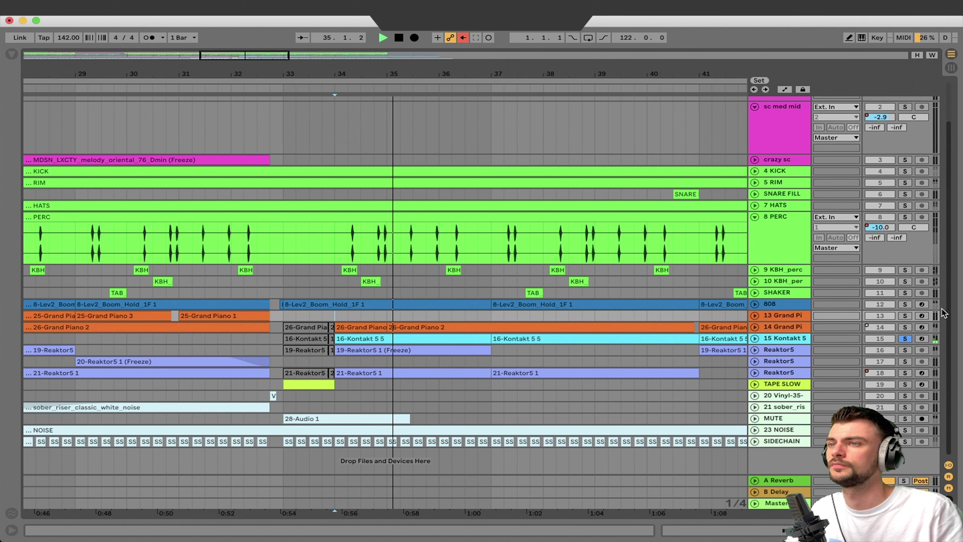
{"action": "left_click", "coordinate": [904, 338]}
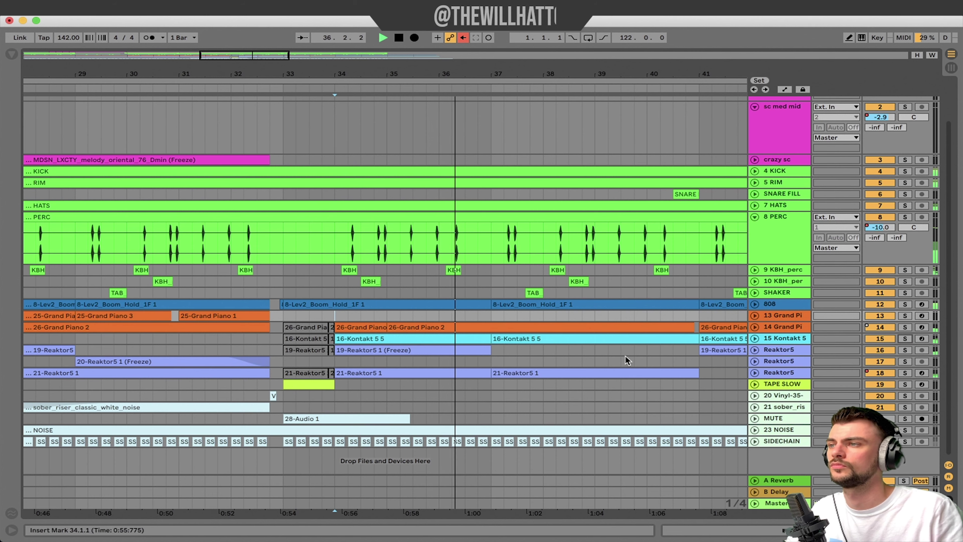
Look over the full-length arrangement during playback and turn the Master volume down to -inf.
{"action": "scroll", "coordinate": [583, 374], "scroll_direction": "down", "scroll_amount": 3}
{"action": "scroll", "coordinate": [583, 373], "scroll_direction": "down", "scroll_amount": 4}
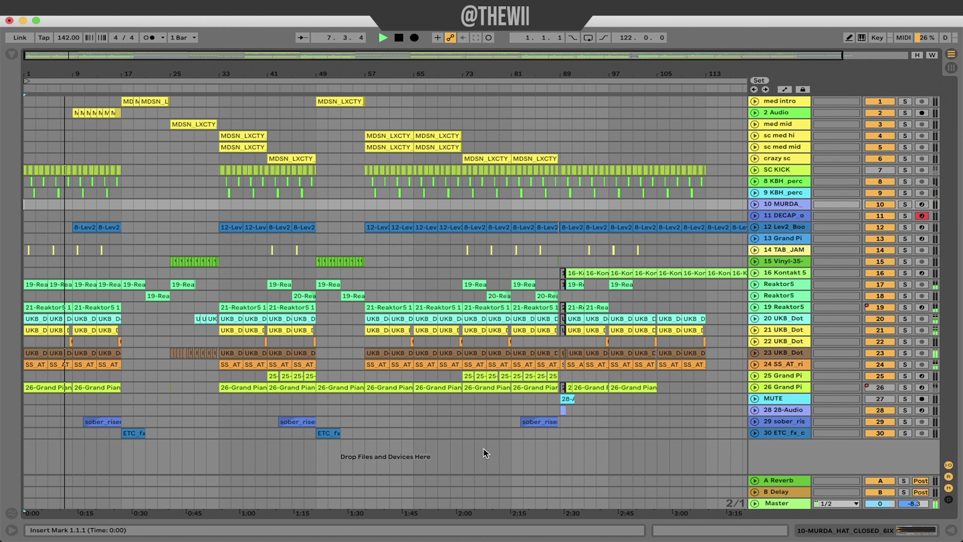
{"action": "left_click_drag", "start_coordinate": [885, 503], "coordinate": [885, 537]}
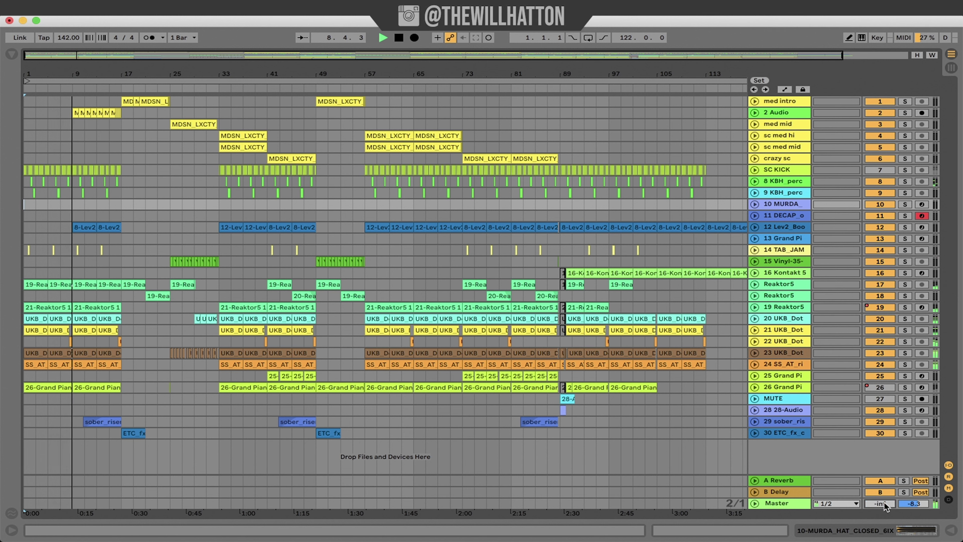